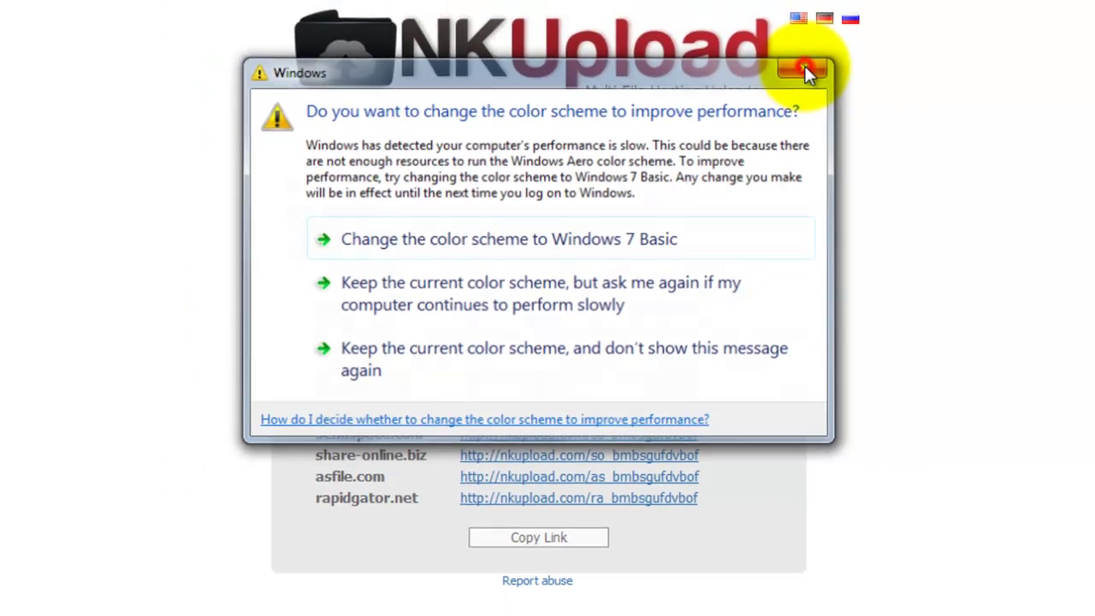
Step: Dismiss the Windows colour-scheme prompt and select network-publisher.5.5.1.zip on the desktop
left_click(805, 68)
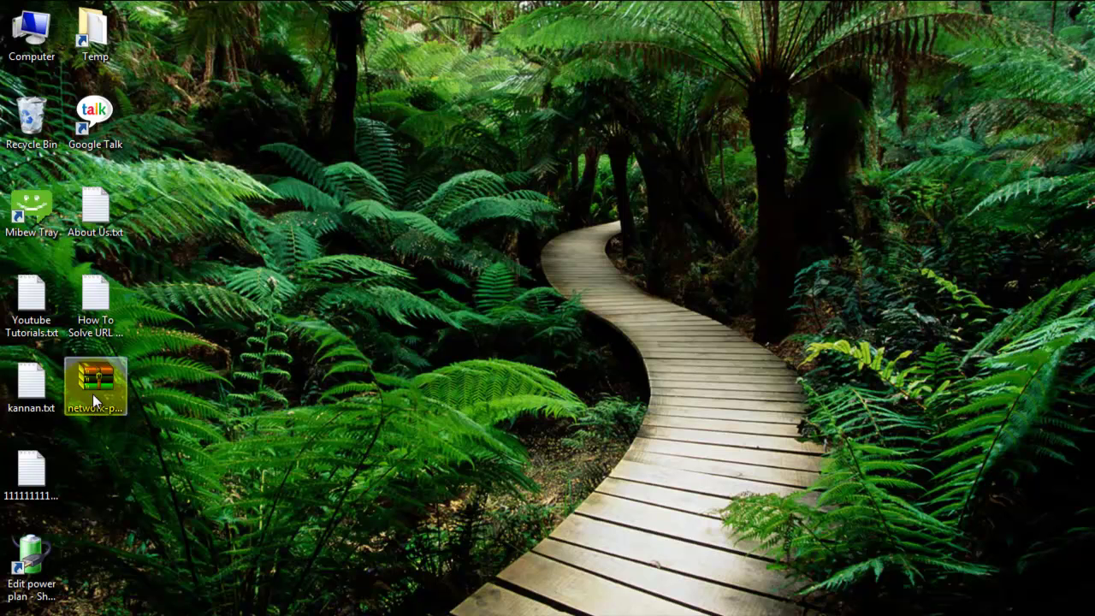
left_click(92, 393)
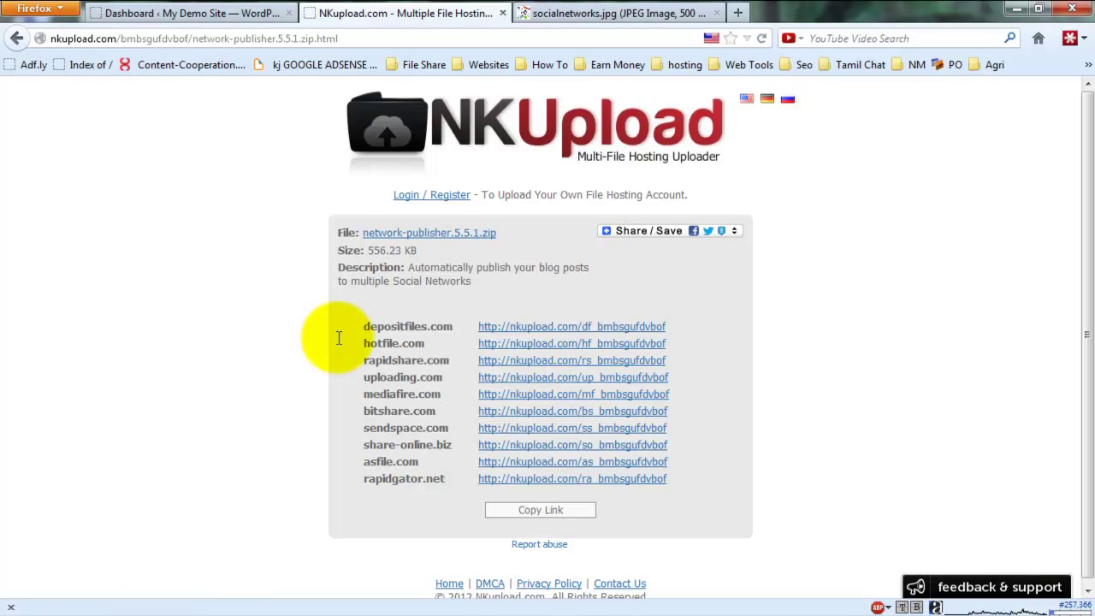
Step: Hide the browser's bookmarks toolbar
right_click(1046, 64)
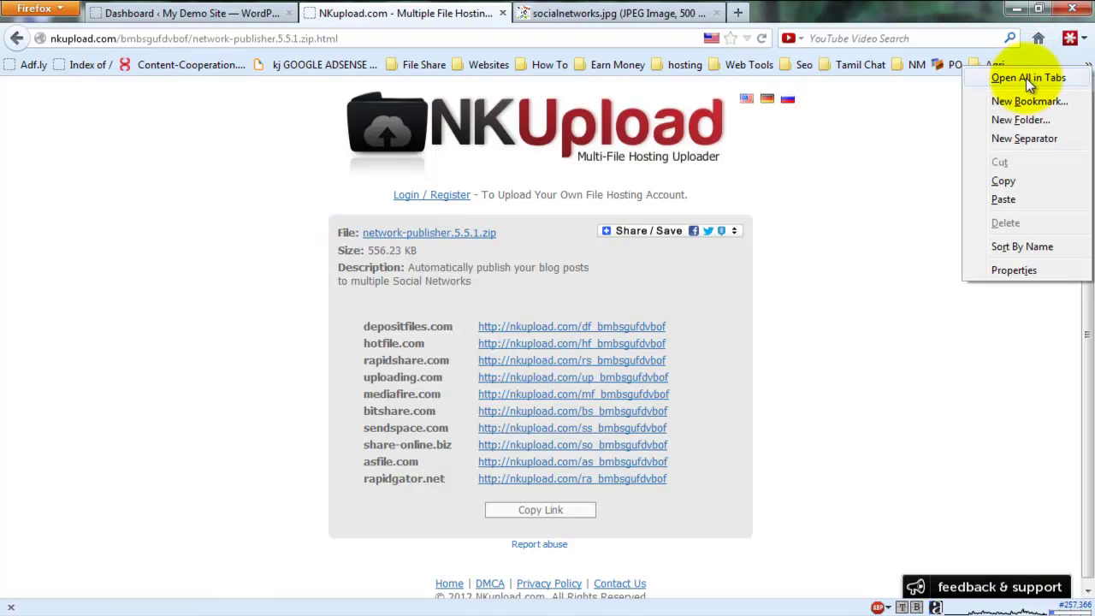
key("Escape")
right_click(941, 13)
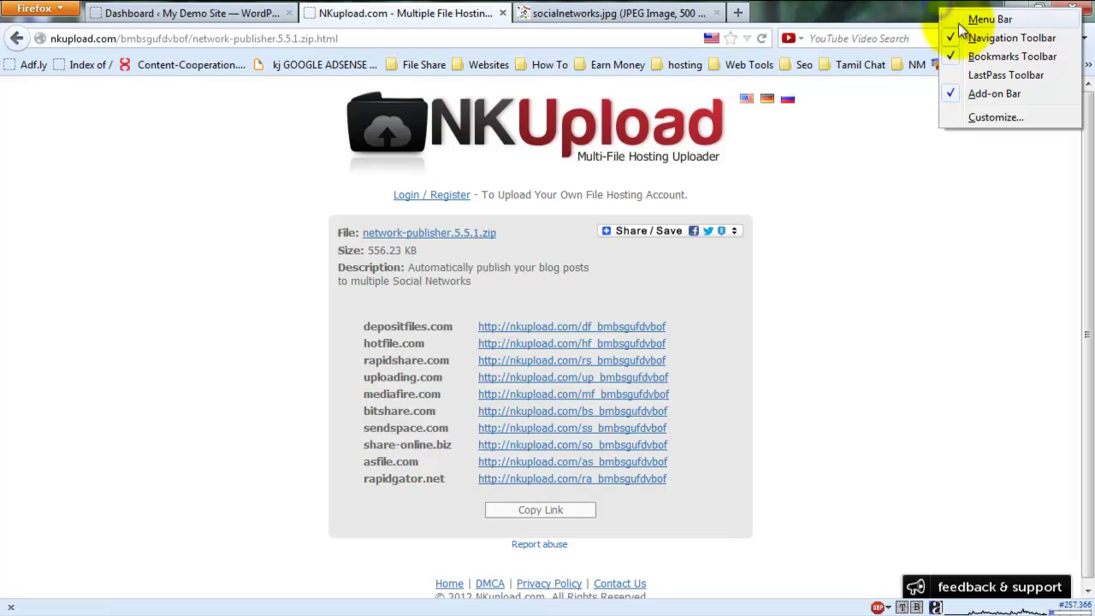
left_click(957, 55)
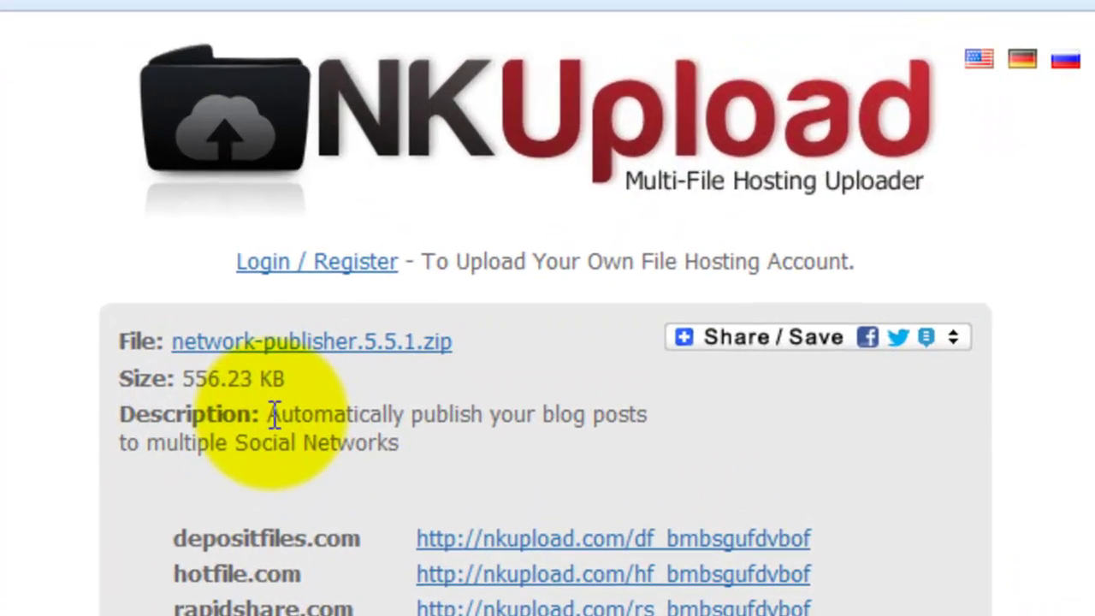
Step: Highlight the plugin's description text on the NKUpload page, then clear the selection
left_click(416, 246)
left_click_drag(270, 420, 428, 465)
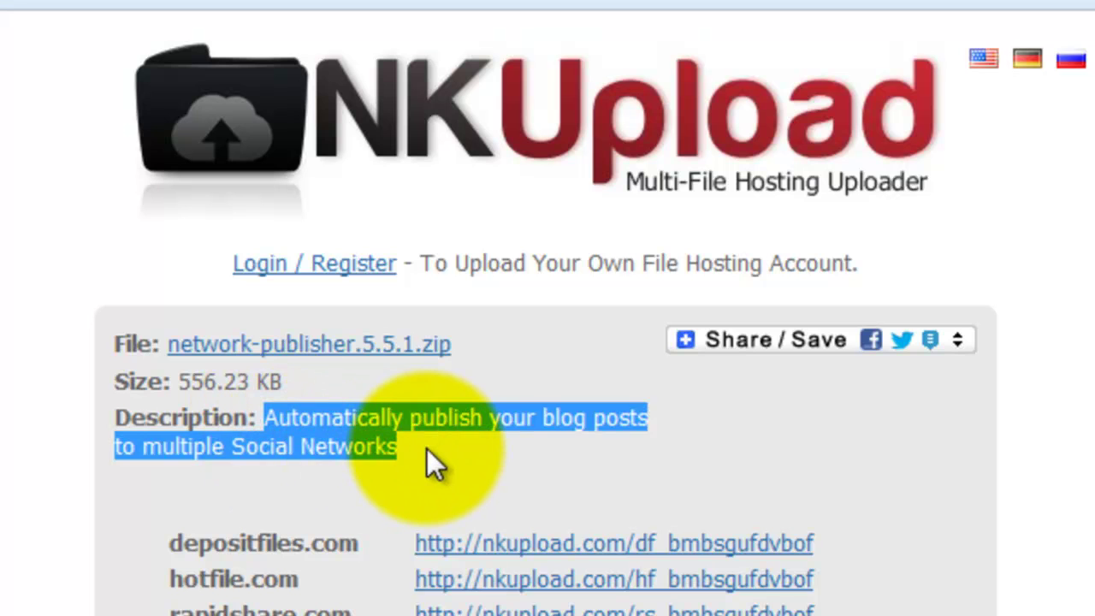
left_click(296, 419)
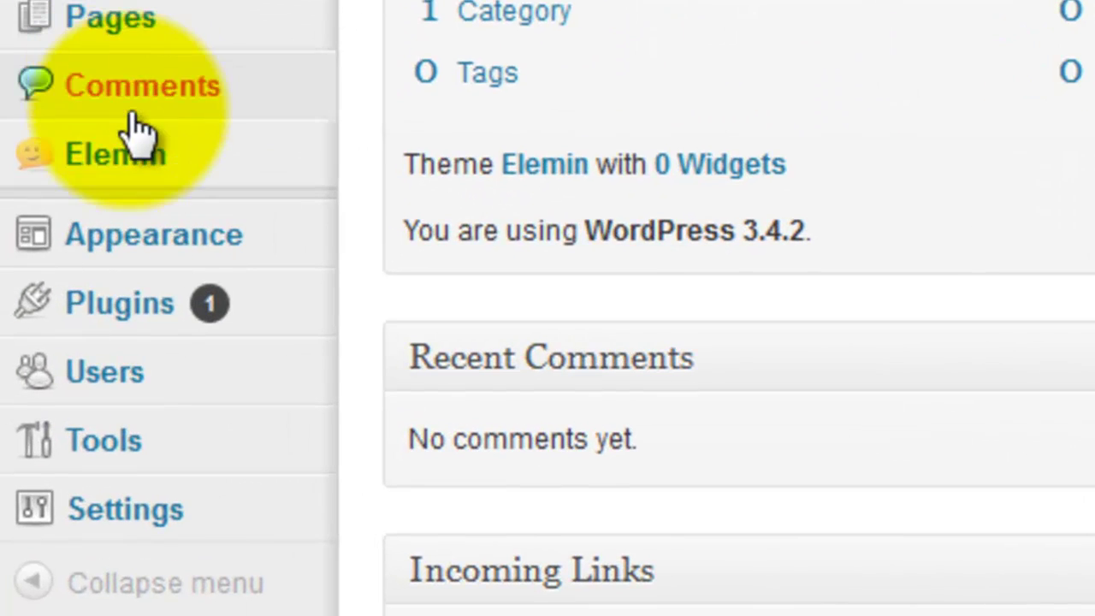
Step: Go to Plugins › Add New from the WordPress admin sidebar
mouse_move(49, 303)
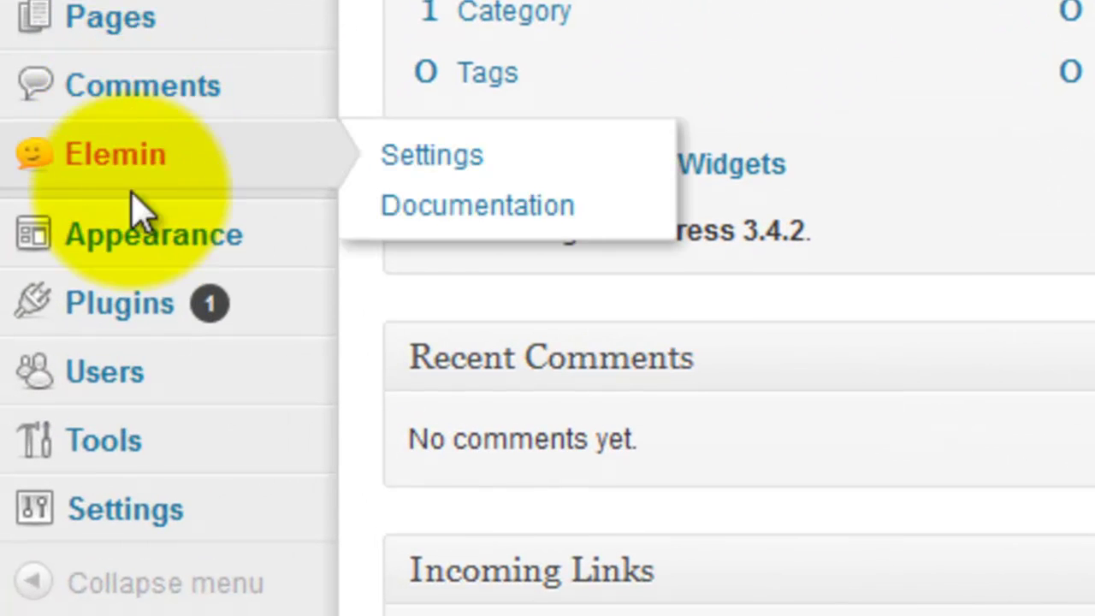
mouse_move(183, 318)
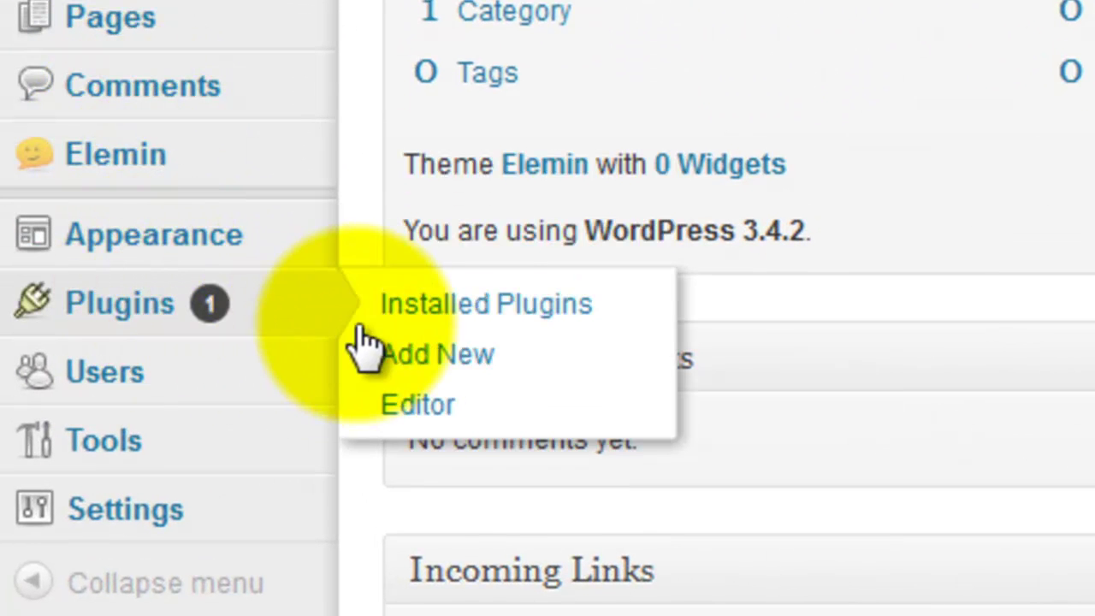
left_click(454, 349)
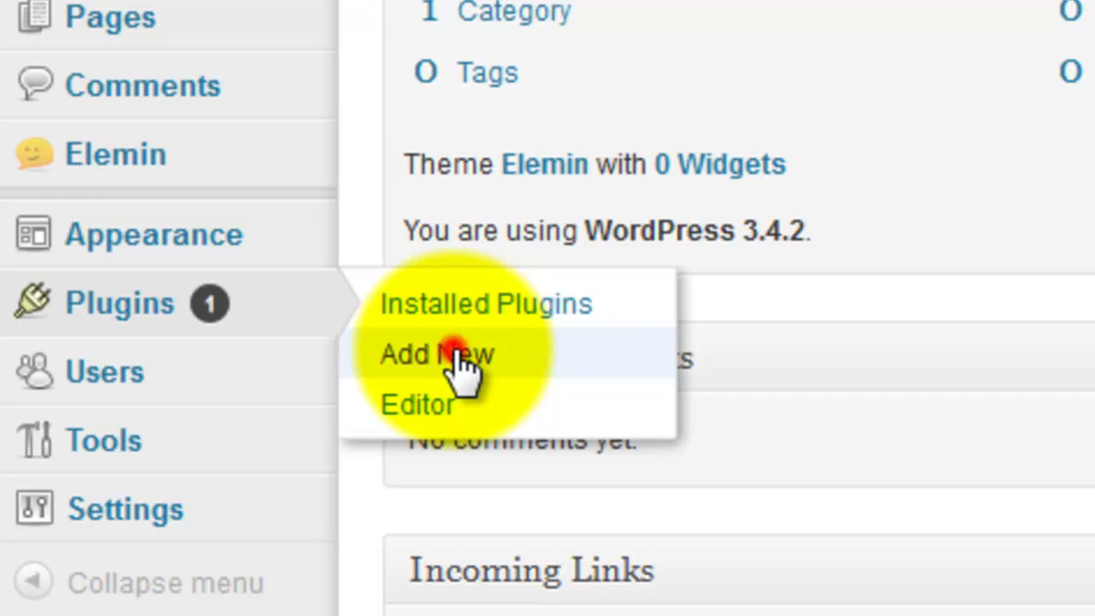
mouse_move(454, 349)
left_mouse_down()
mouse_move(137, 301)
mouse_move(440, 366)
left_mouse_up()
left_click(437, 361)
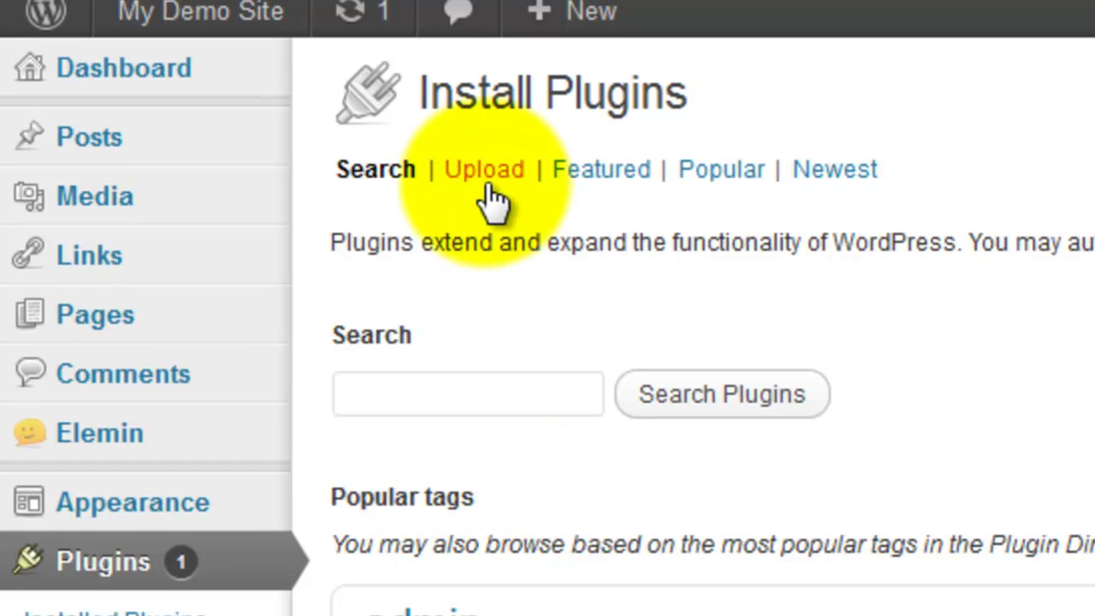
Step: Upload network-publisher.5.5.1.zip from the Desktop and install it
left_click(480, 159)
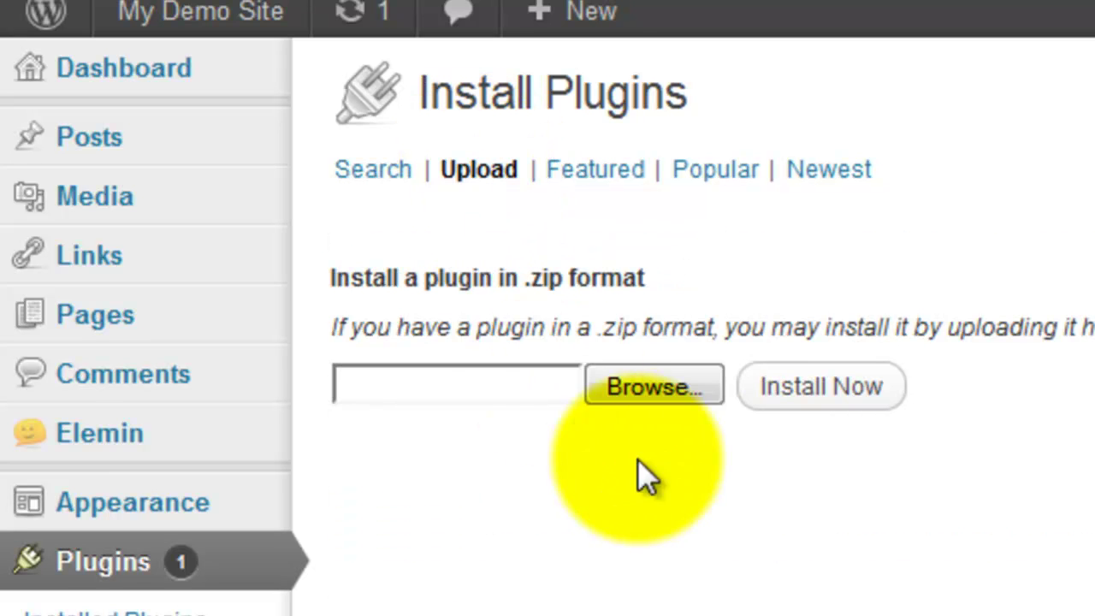
left_click(661, 385)
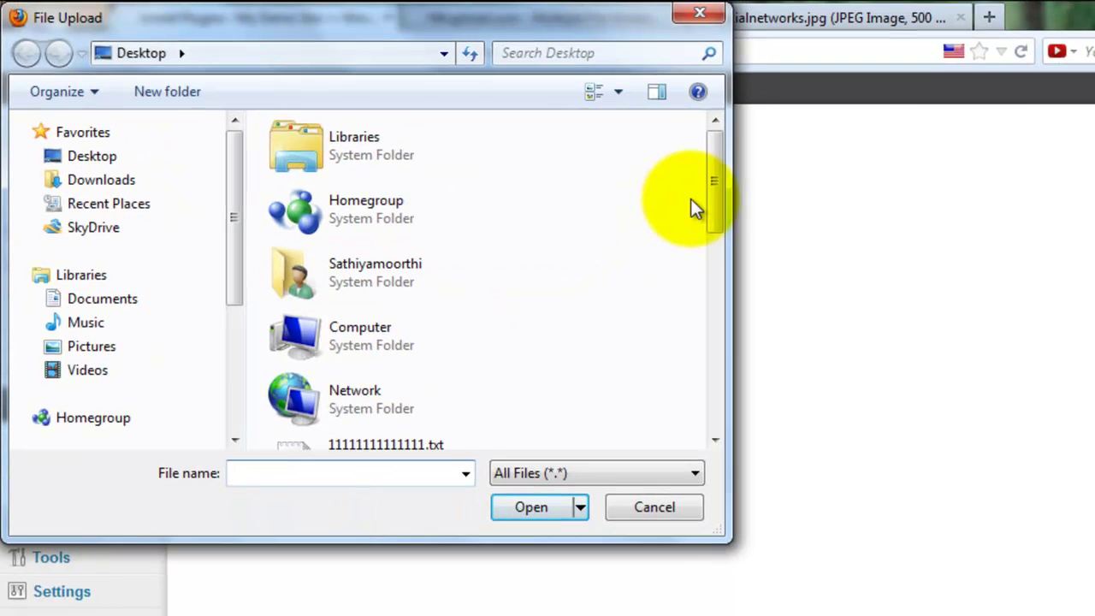
left_click_drag(691, 199, 742, 418)
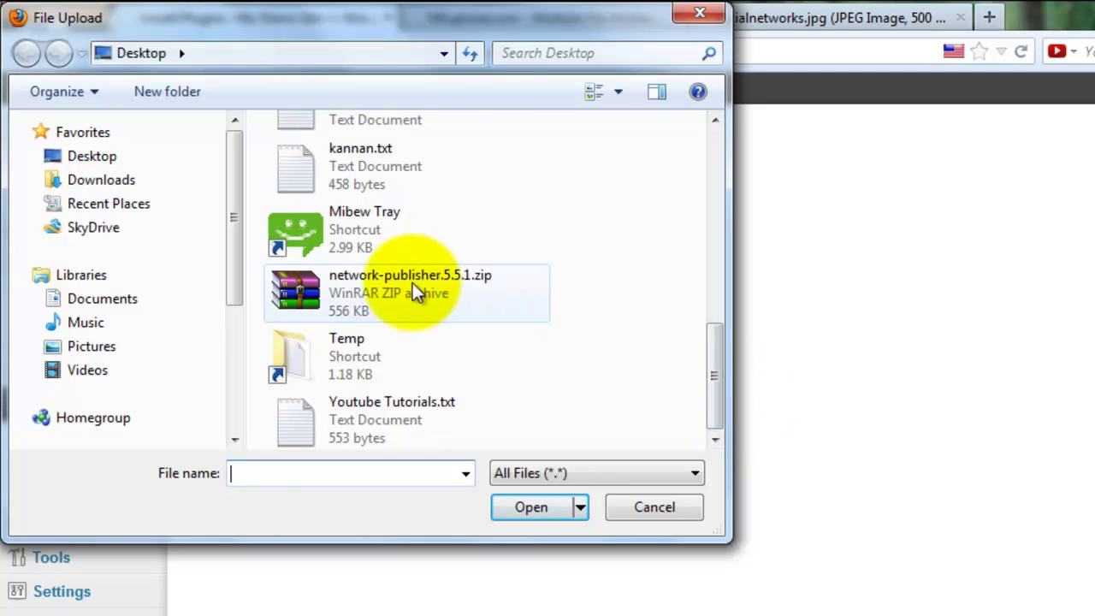
double_click(307, 295)
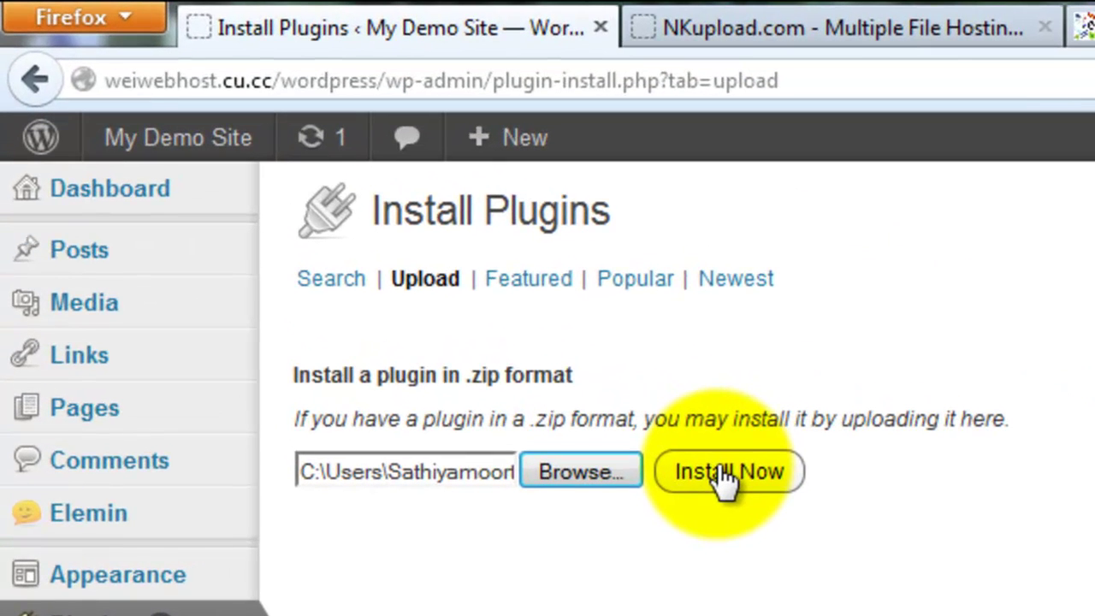
left_click(701, 486)
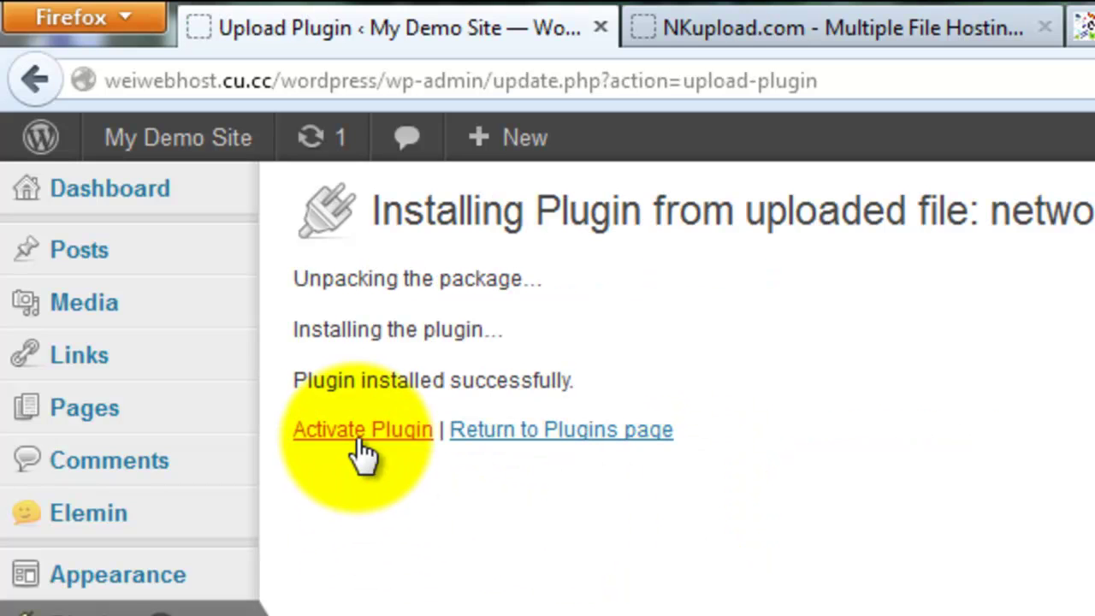
Step: Activate the newly installed Network Publisher plugin
left_click(359, 436)
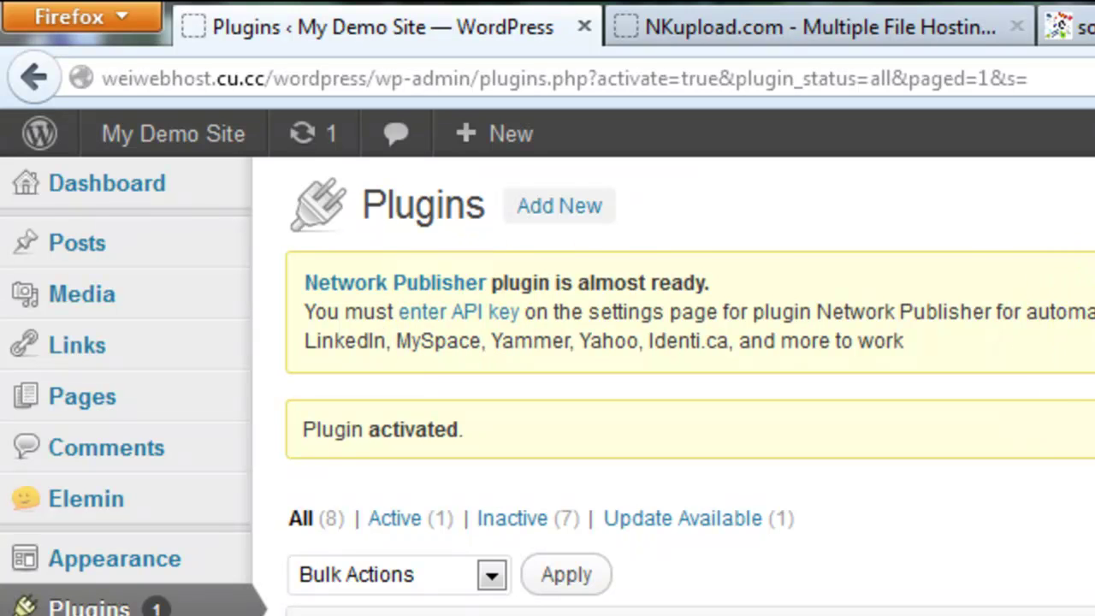
Step: Open the plugin's API key settings and highlight the 'Get your User API Key' step
left_click(469, 315)
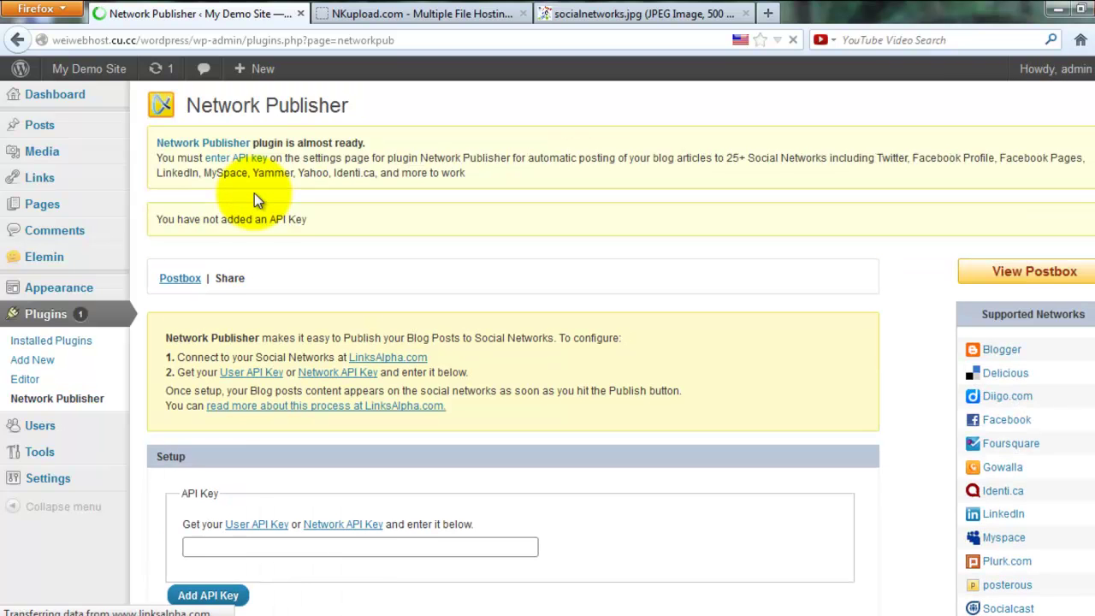
scroll(254, 193, "down", 2)
scroll(254, 192, "down", 2)
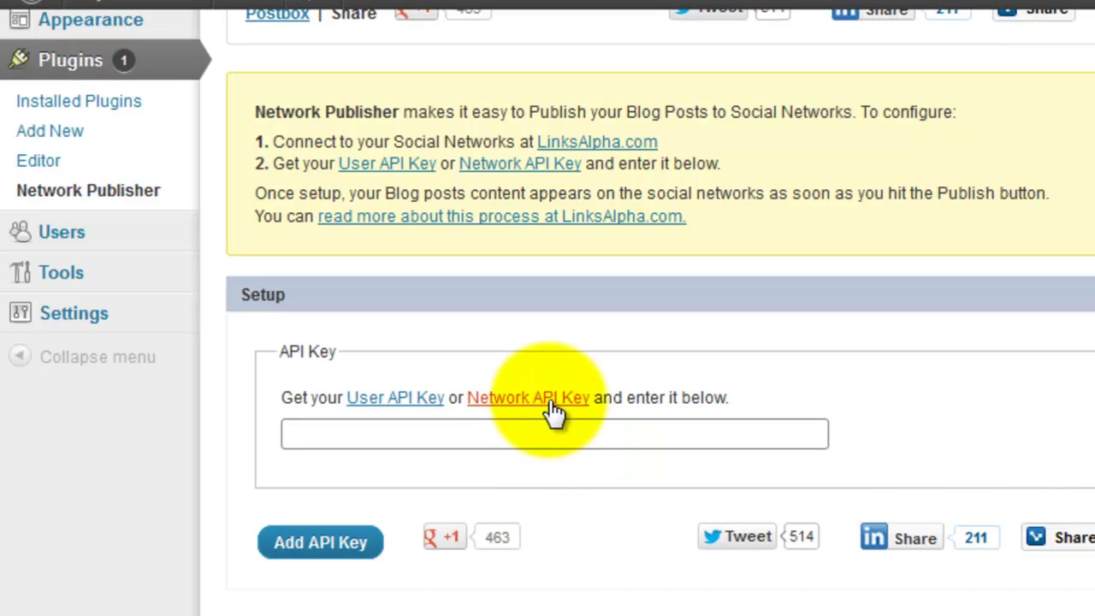
scroll(552, 454, "down", 8)
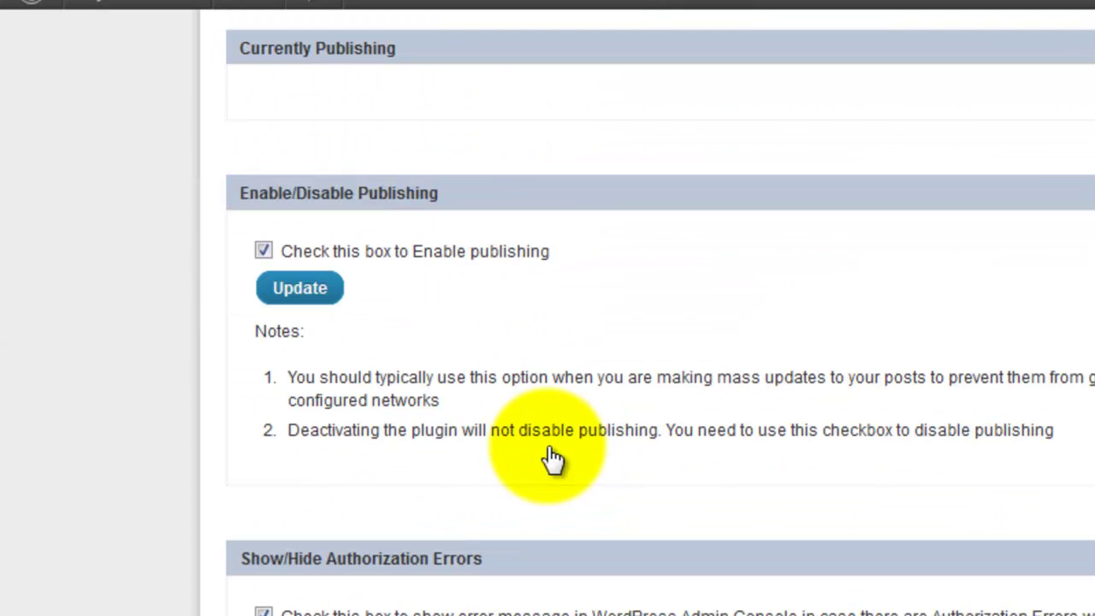
scroll(552, 458, "up", 8)
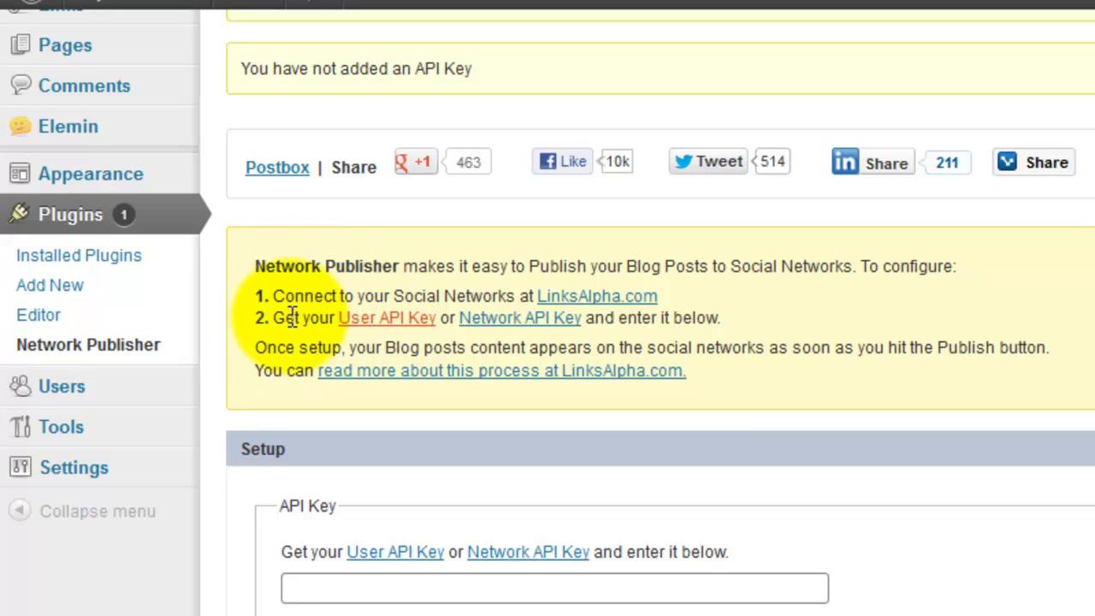
left_click_drag(274, 317, 442, 317)
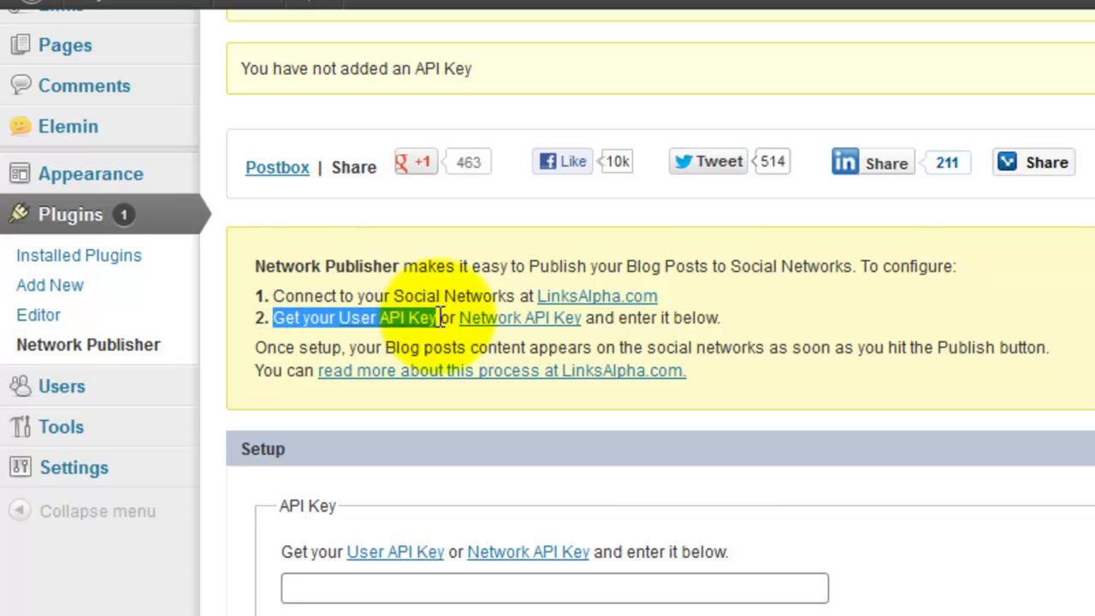
Step: Follow the User API Key link to the LinksAlpha.com login page
left_click(411, 317)
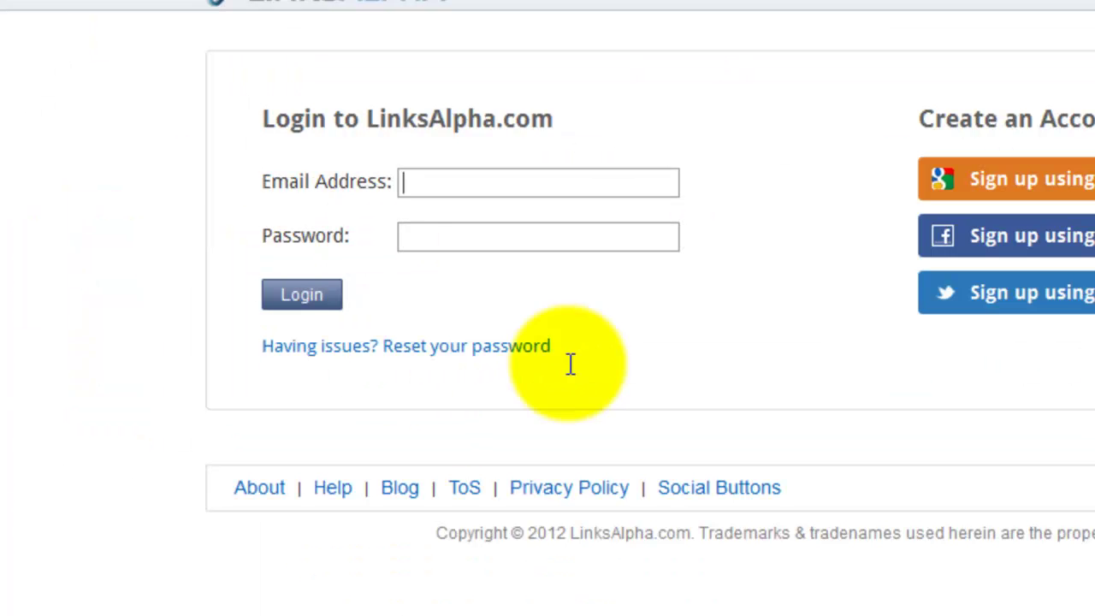
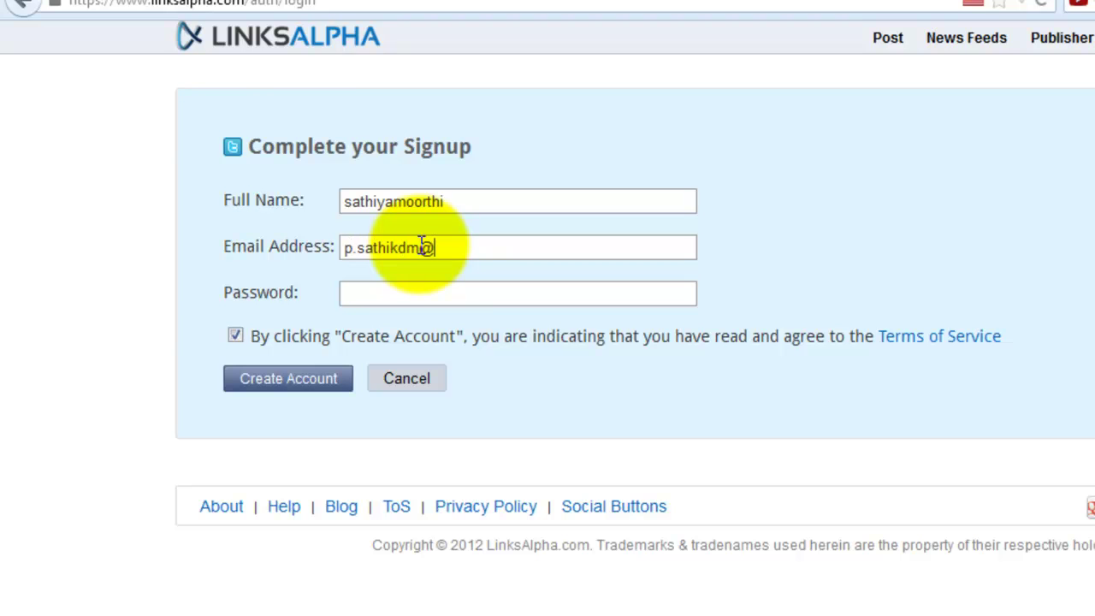
Step: Fill in the e-mail address and account password on the LinksAlpha signup form and submit it
left_click(379, 300)
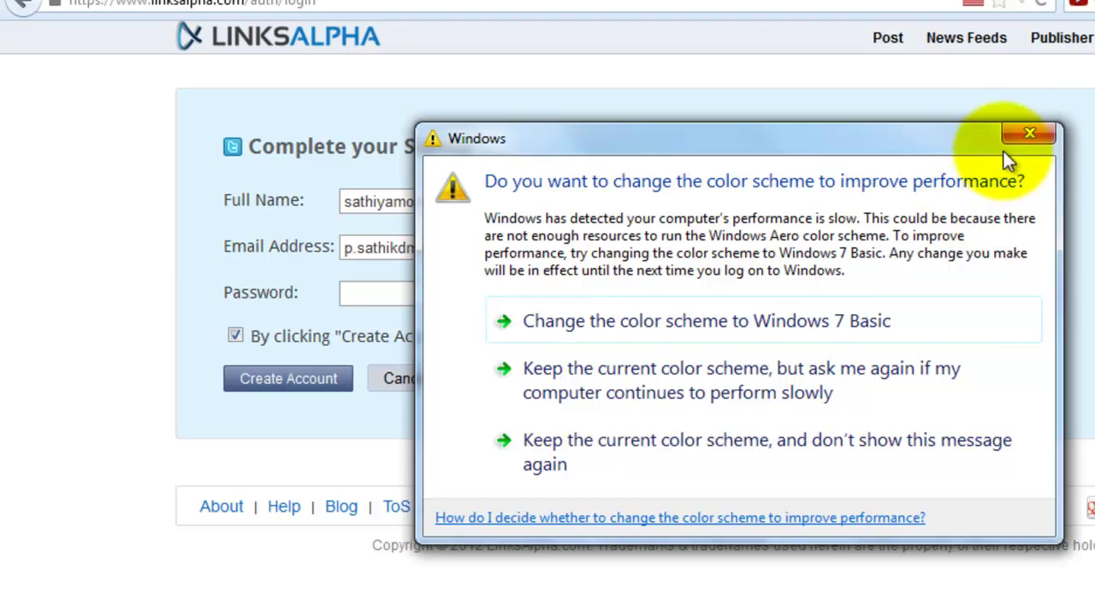
left_click(1025, 137)
type("••")
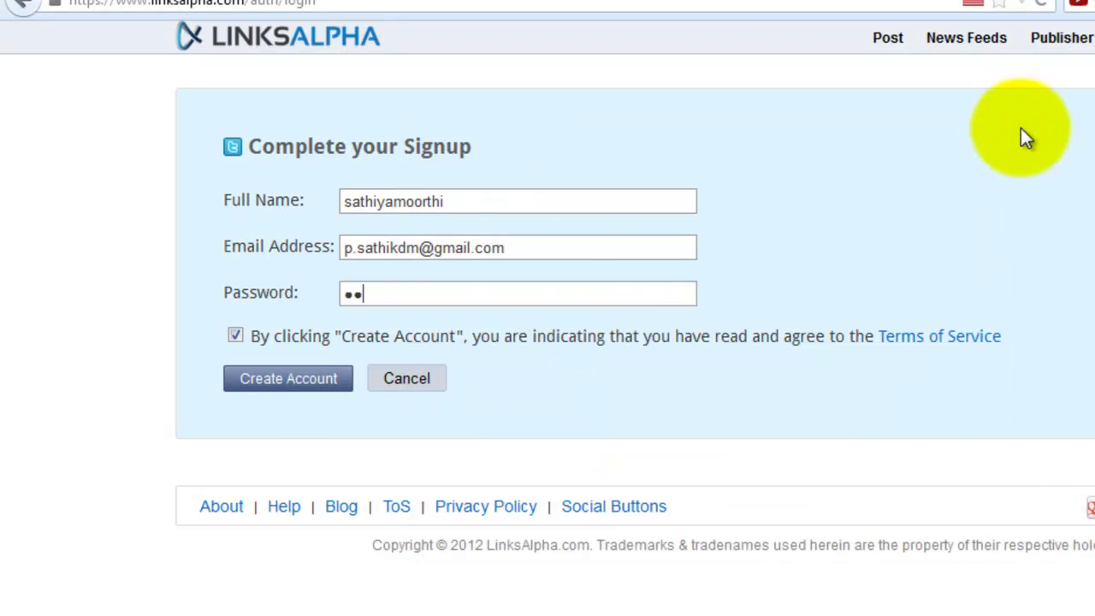
type("••••••••")
left_click(310, 387)
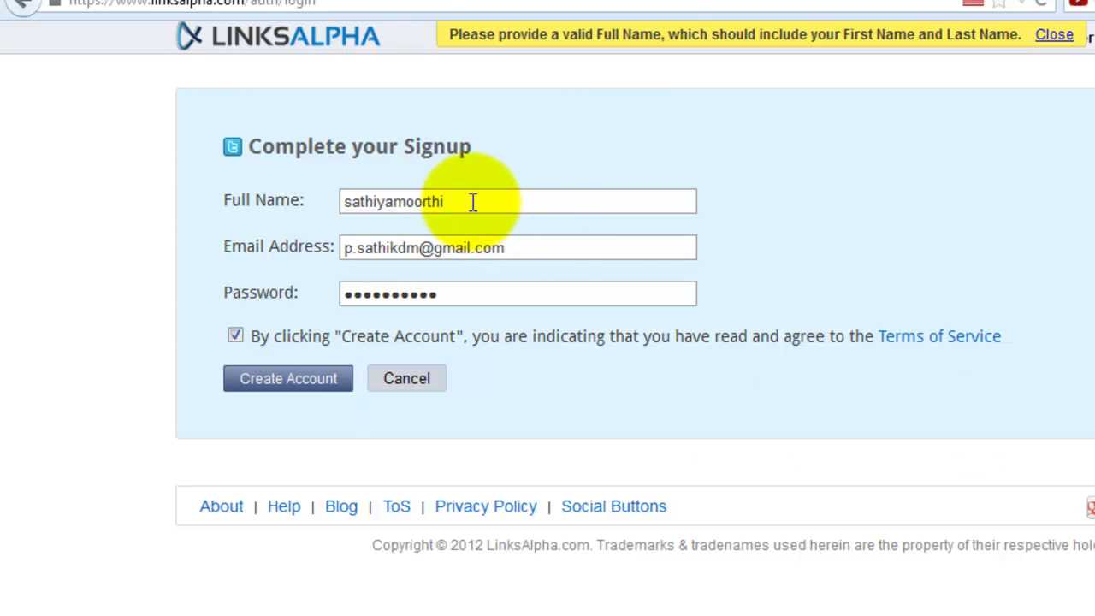
Step: Make the full name two words, re-enter the password and resubmit the signup
left_click(397, 203)
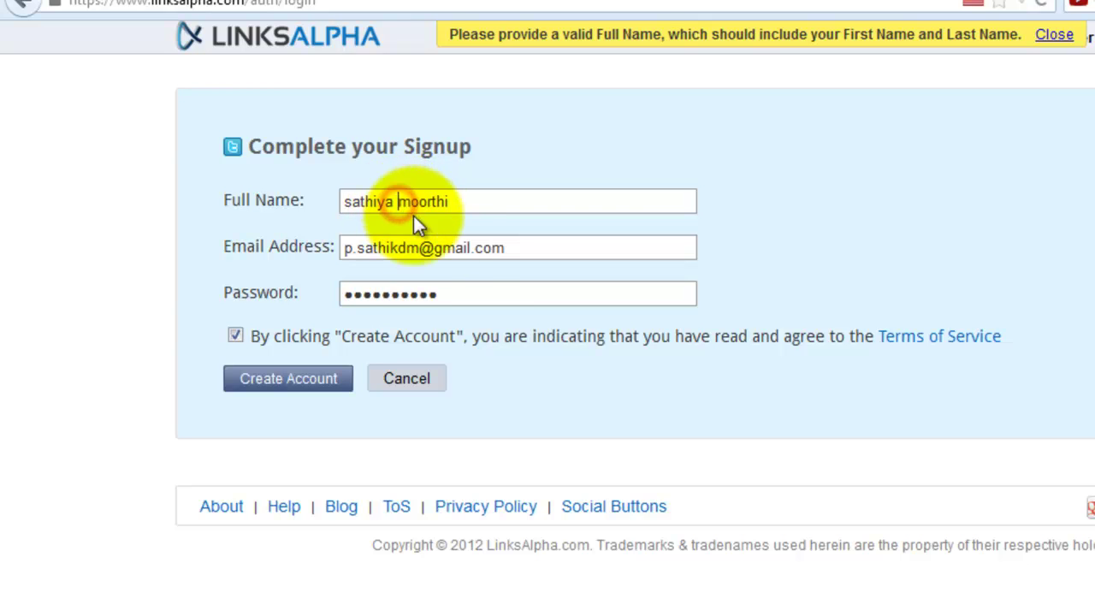
double_click(467, 292)
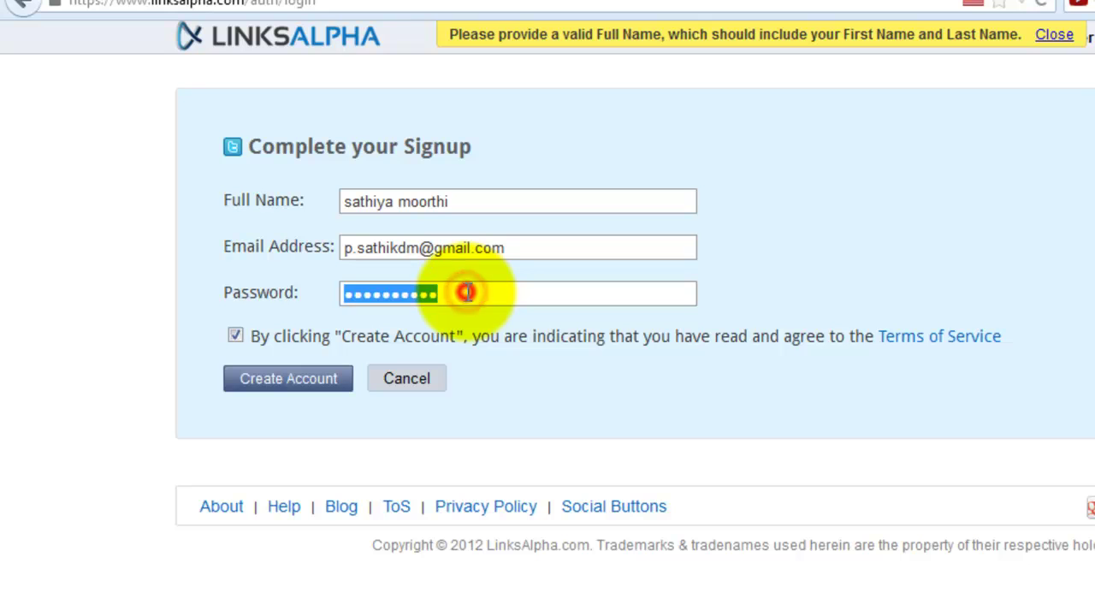
type("••")
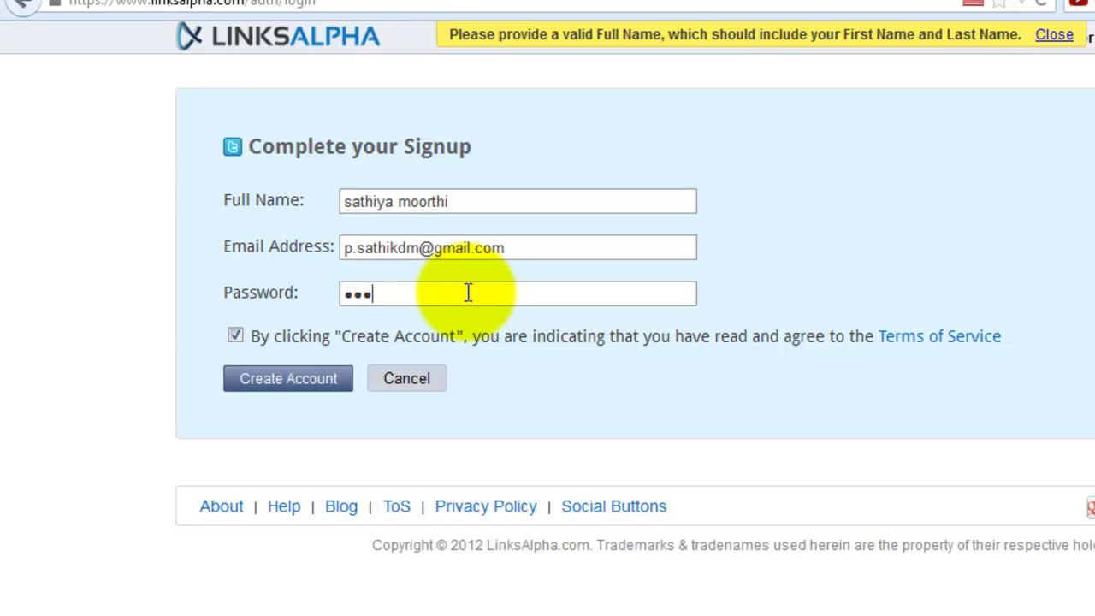
type("•••••••")
left_click(295, 382)
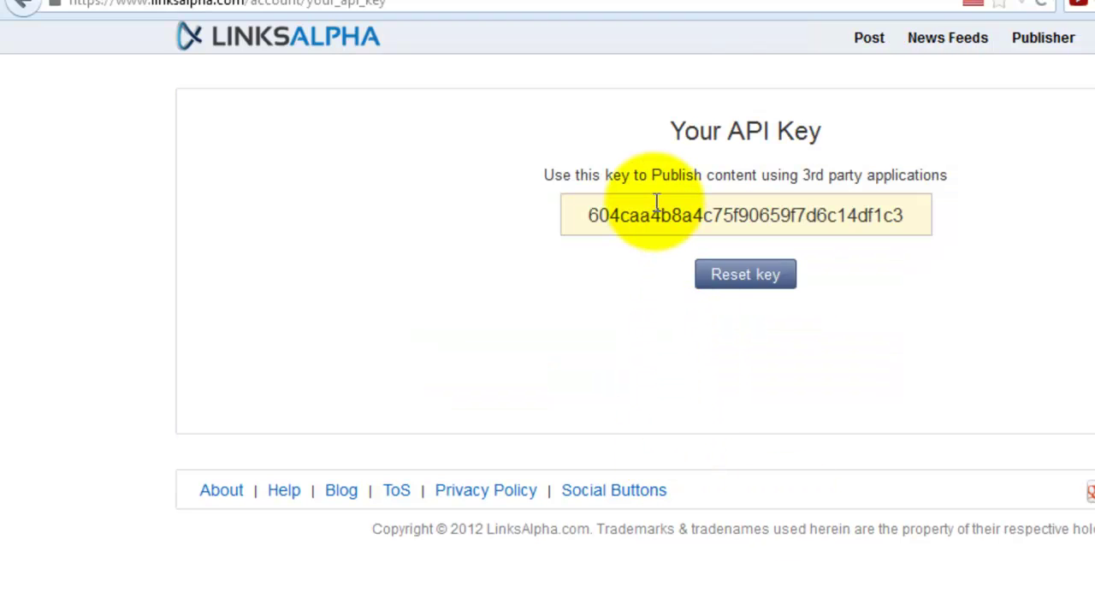
Step: Copy the generated LinksAlpha API key and return to WordPress Network Publisher
left_click_drag(904, 215, 592, 215)
right_click(630, 214)
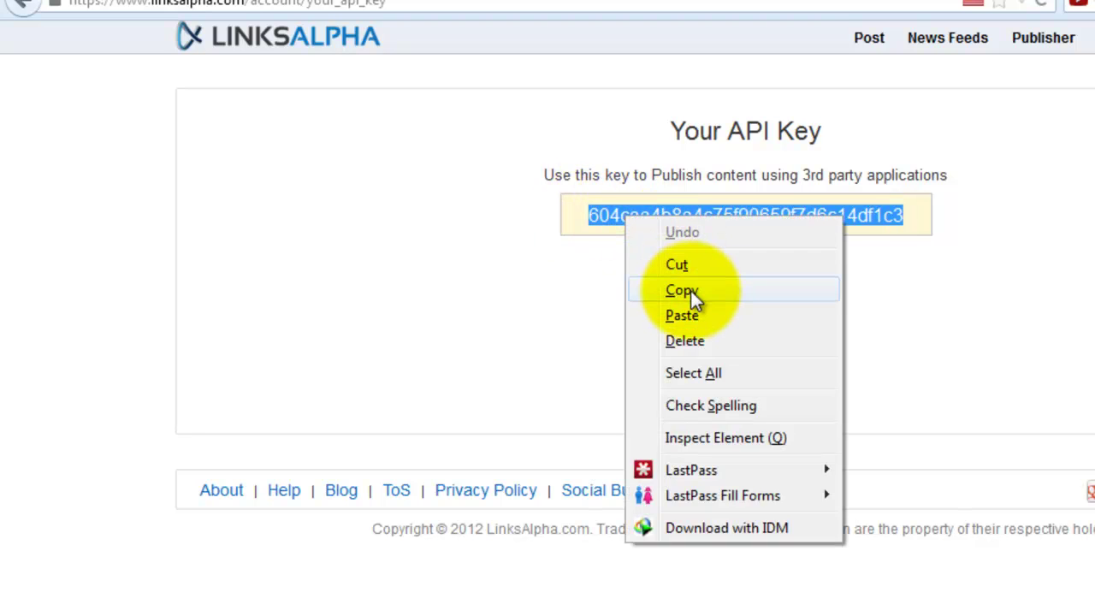
left_click(691, 290)
key("alt+Tab")
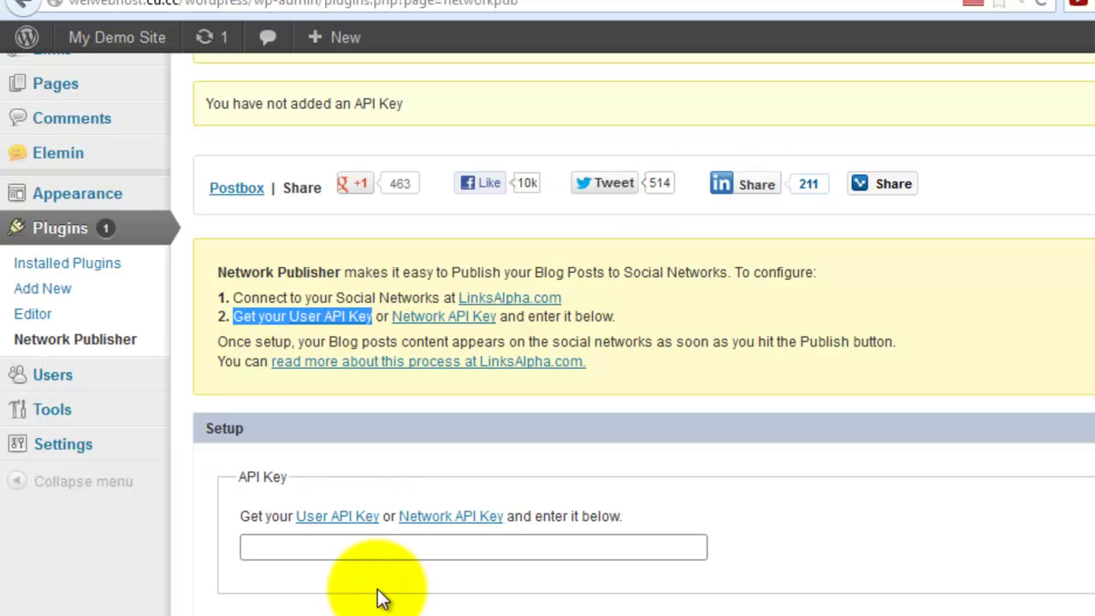
Step: Paste the copied key into Network Publisher's API Key field, add it, and review Currently Publishing
left_click(324, 316)
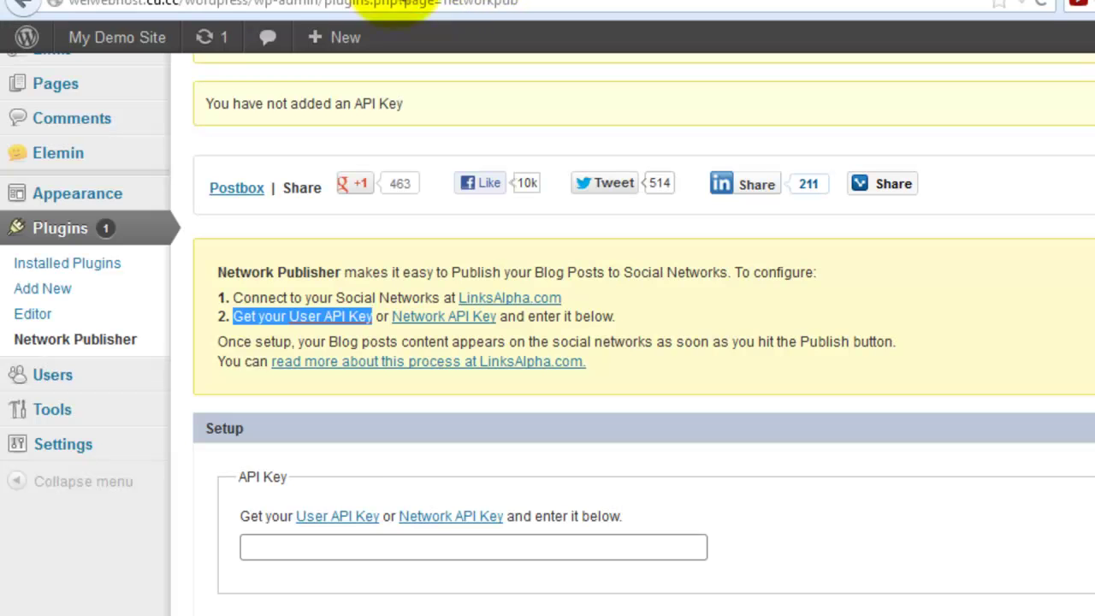
left_click(294, 544)
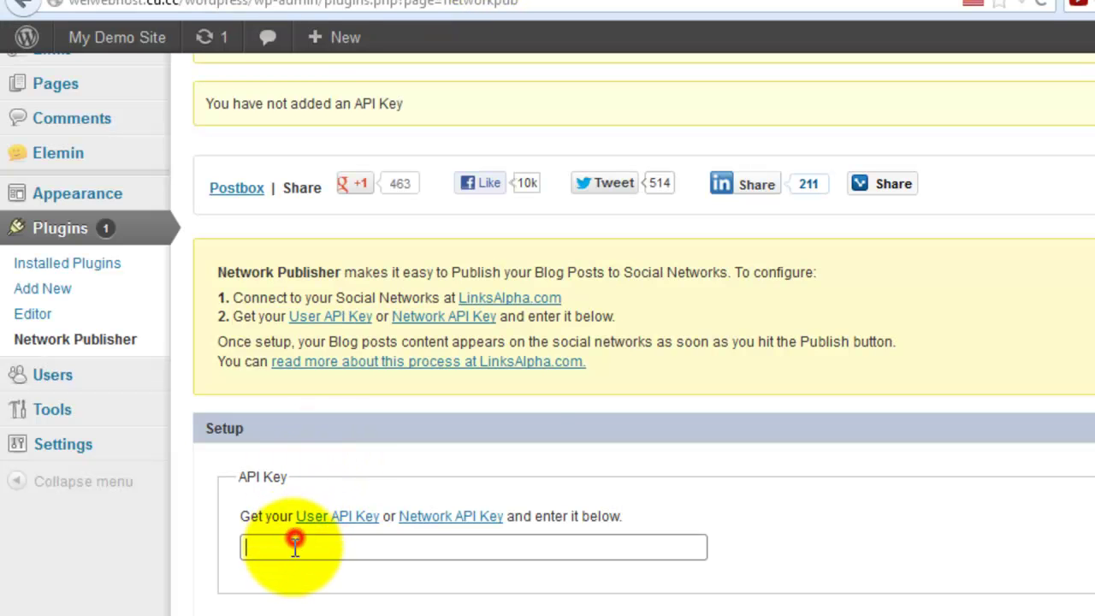
right_click(293, 546)
left_click(359, 292)
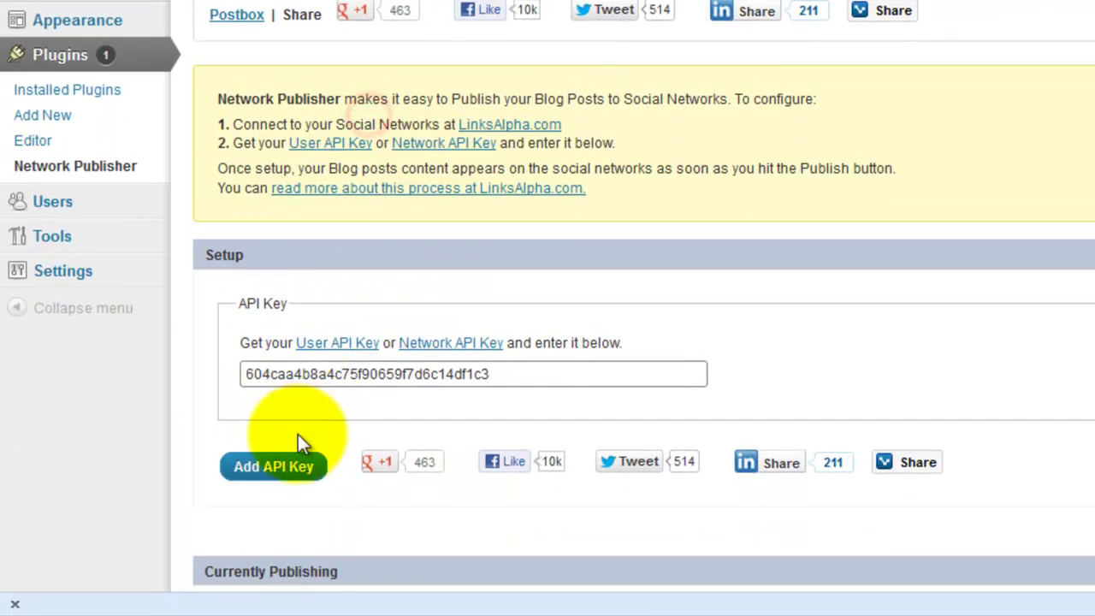
left_click(286, 466)
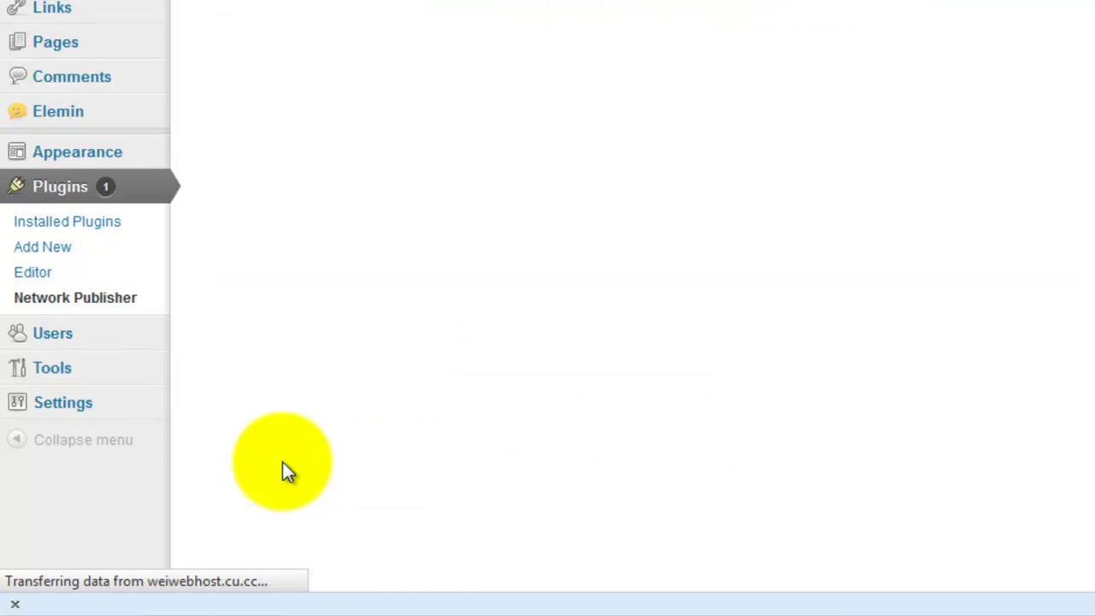
scroll(282, 479, "up", 2)
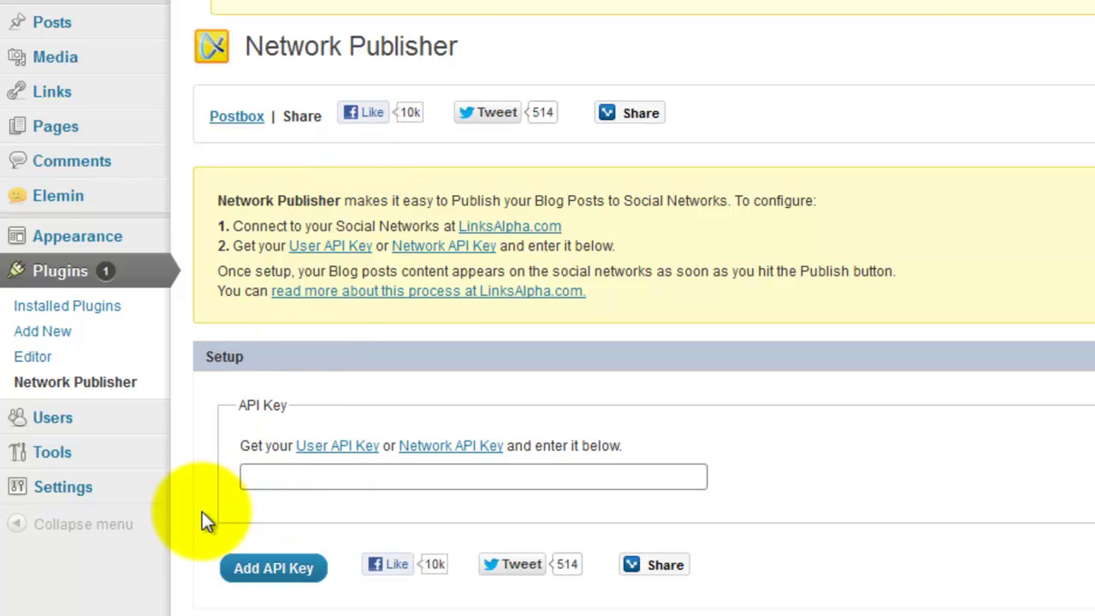
scroll(205, 517, "down", 6)
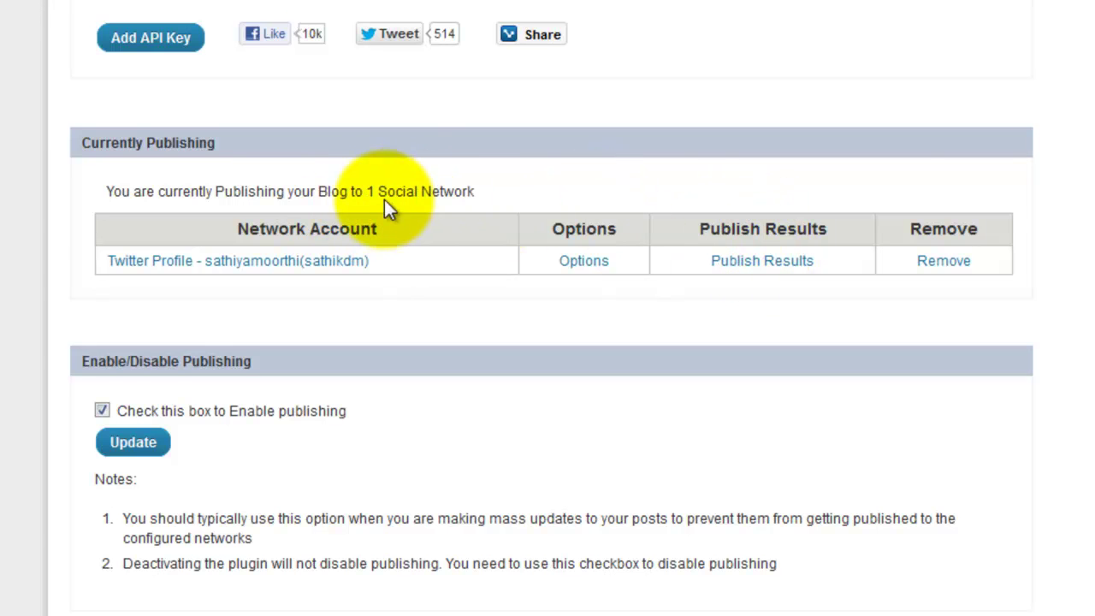
scroll(364, 205, "up", 6)
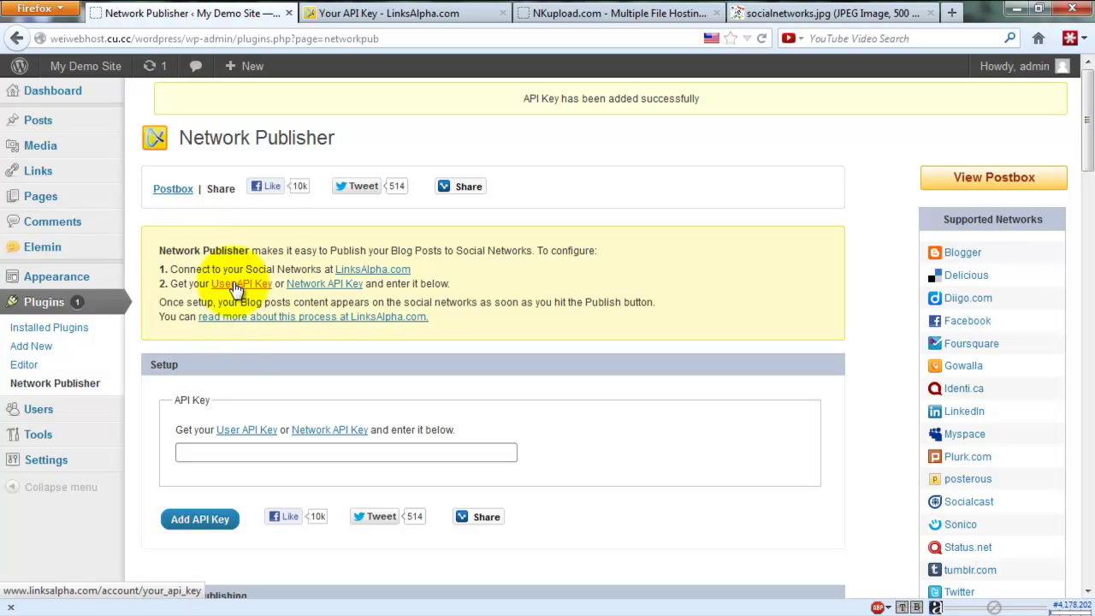
Step: Open the LinksAlpha Networks page, glancing back at Network Publisher in between
left_click(316, 289)
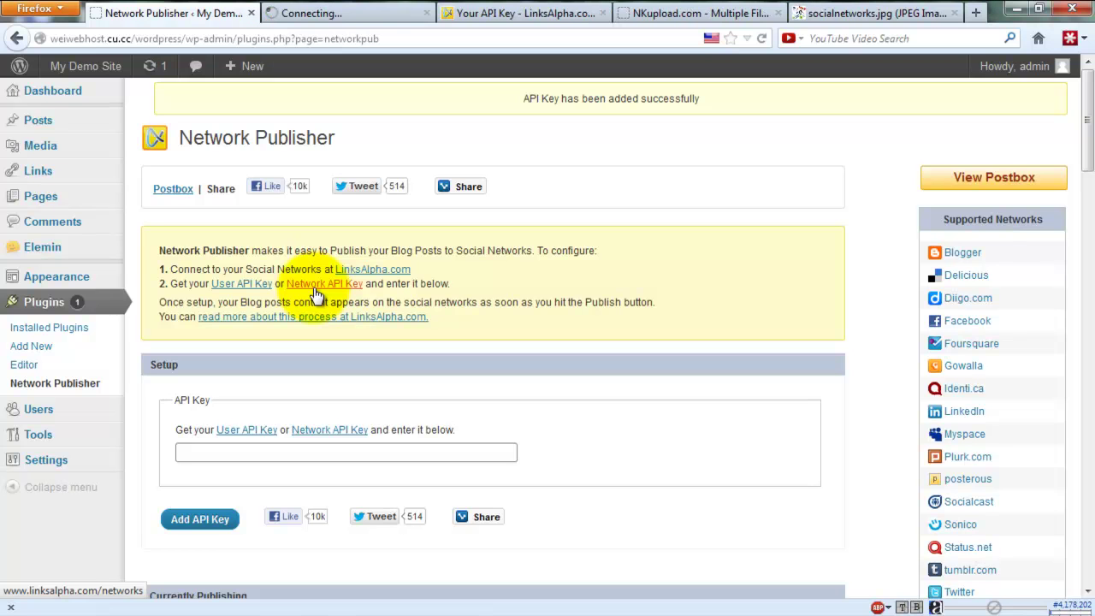
left_click(342, 14)
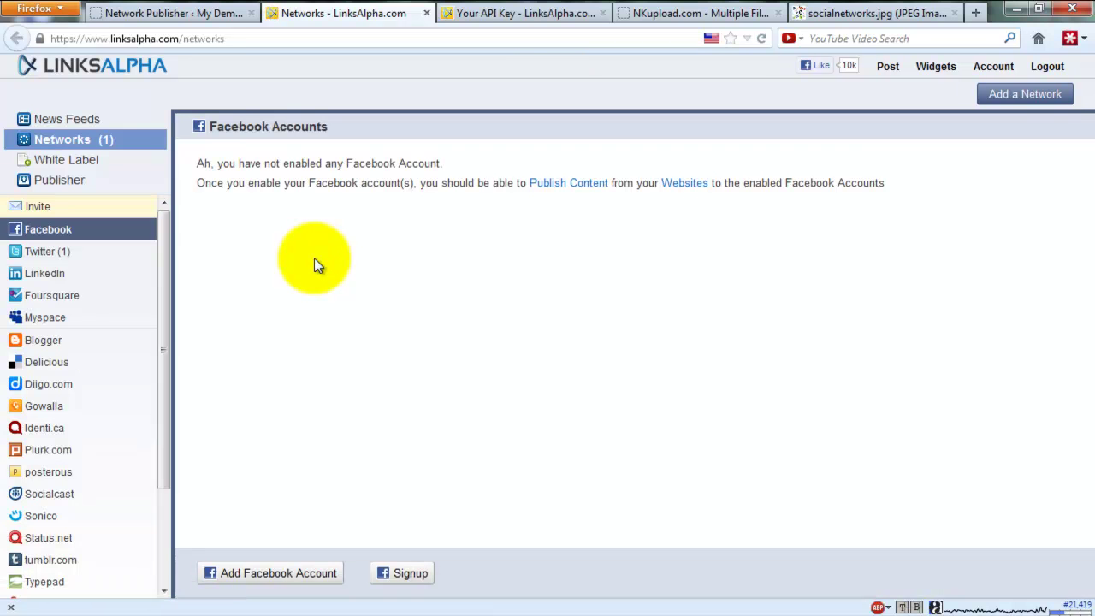
left_click(178, 13)
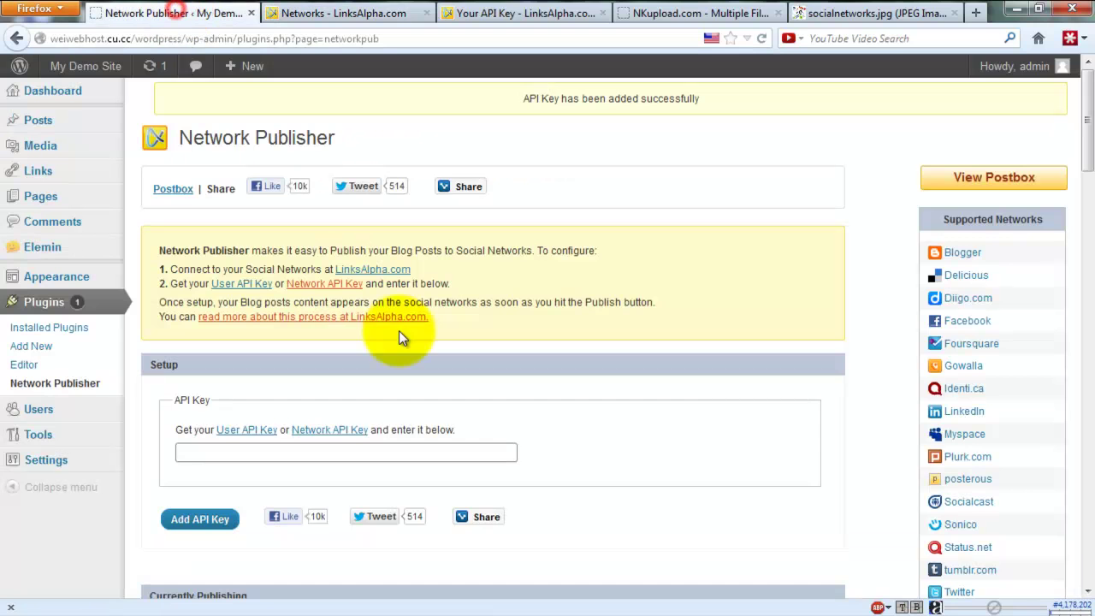
left_click(359, 12)
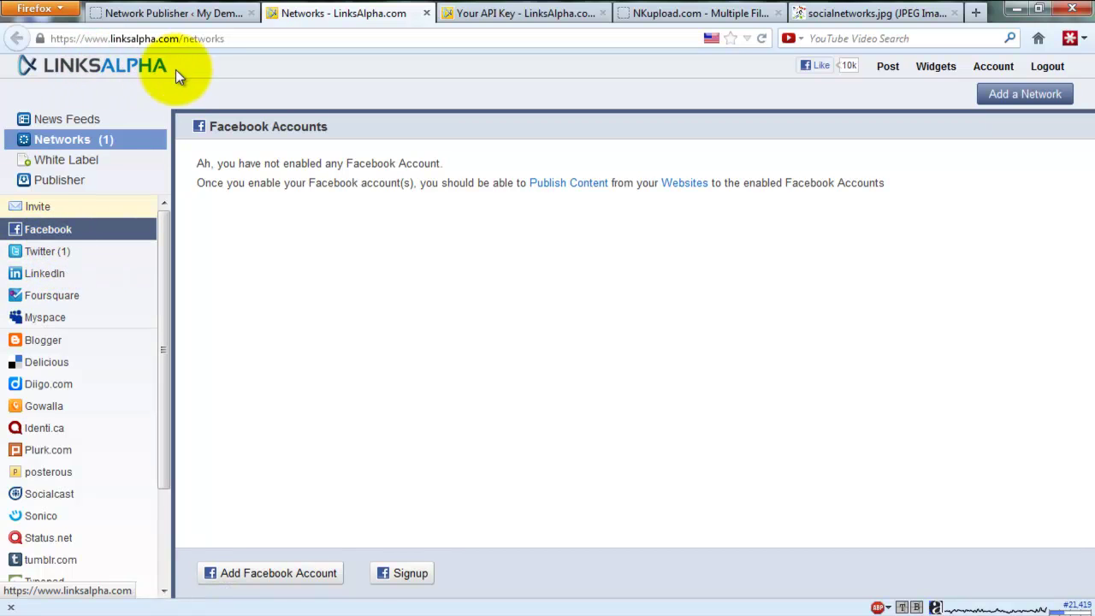
Step: Browse the Facebook, LinkedIn and MySpace account pages in the Networks sidebar
left_click(47, 233)
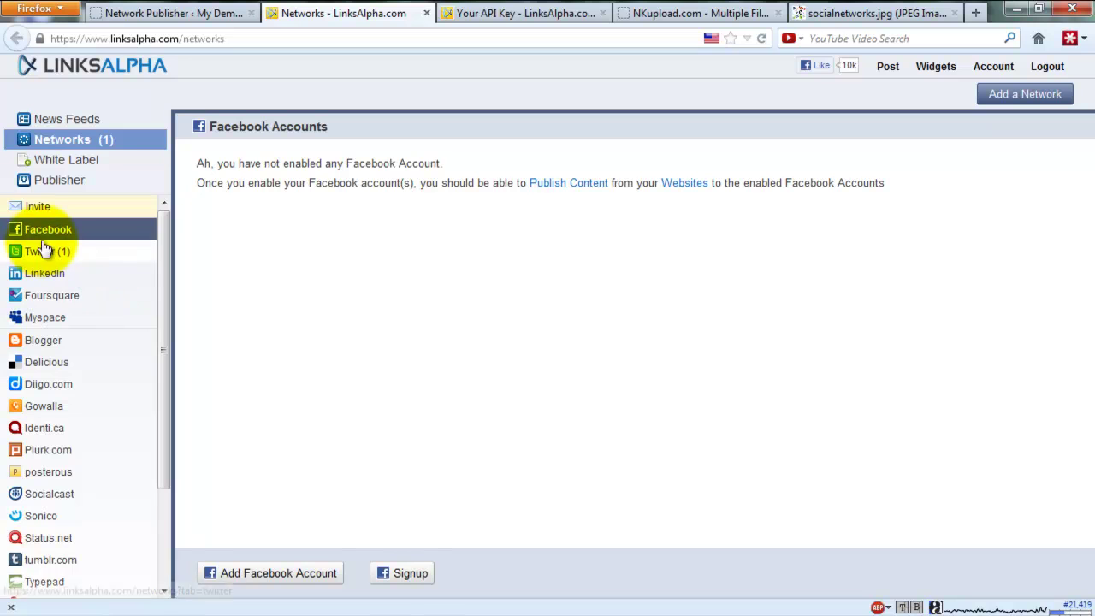
left_click(47, 275)
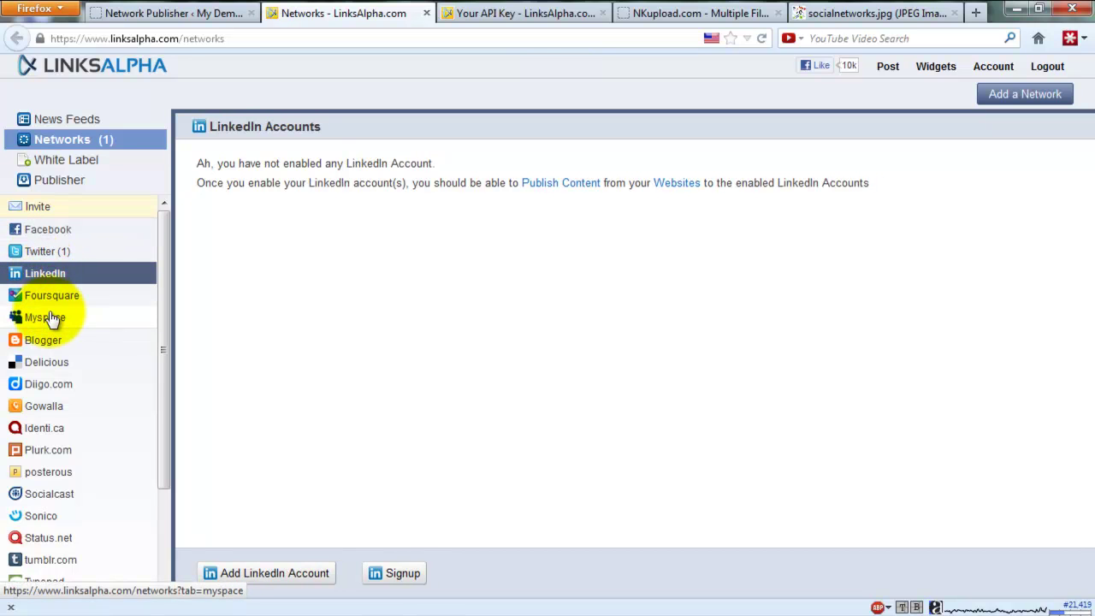
left_click(48, 318)
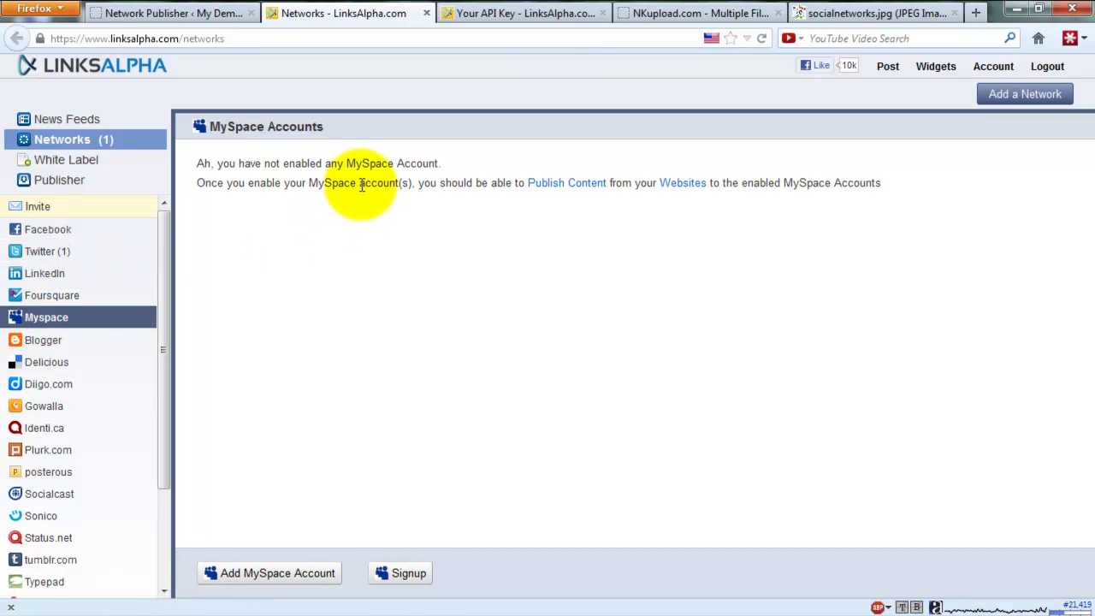
left_click_drag(171, 438, 161, 552)
left_click(111, 430)
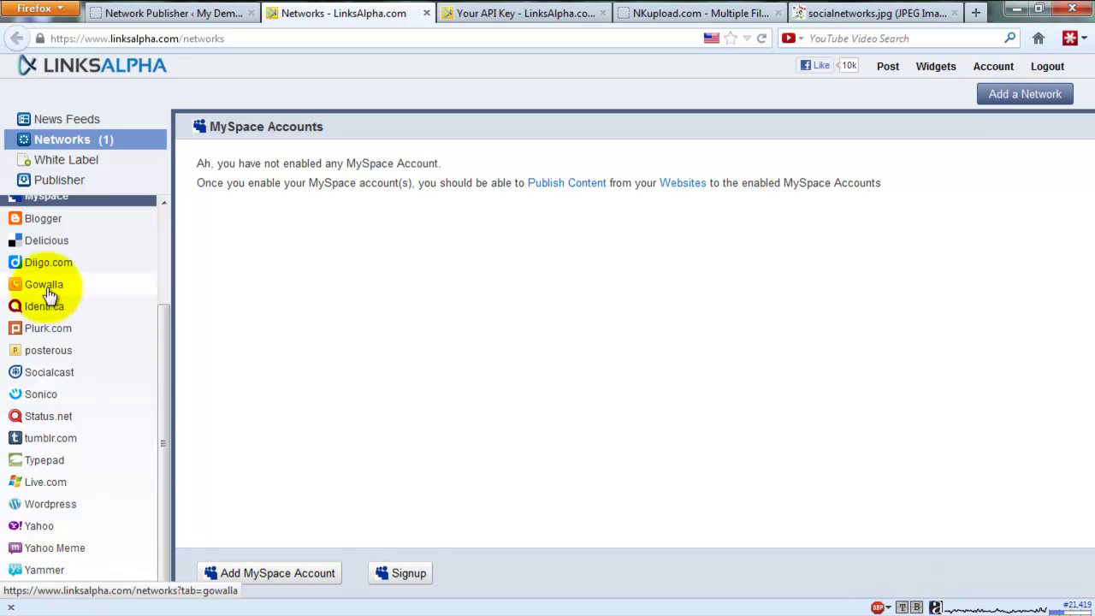
scroll(52, 294, "up", 3)
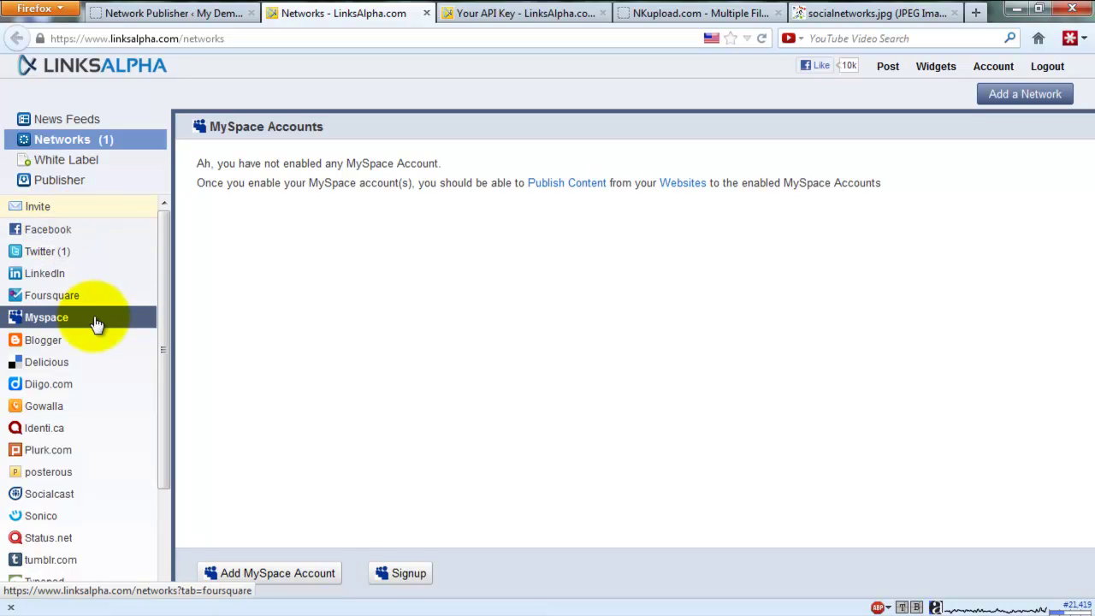
left_click_drag(162, 314, 157, 459)
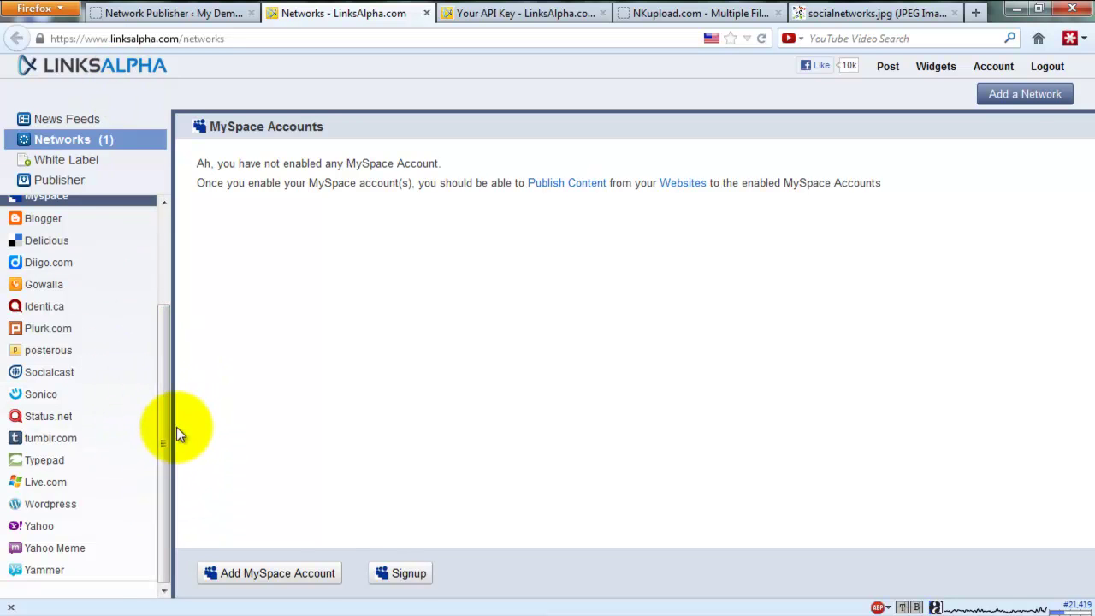
Step: Recheck Network Publisher and the Your API Key page, then return to Networks
left_click(190, 10)
scroll(433, 486, "down", 10)
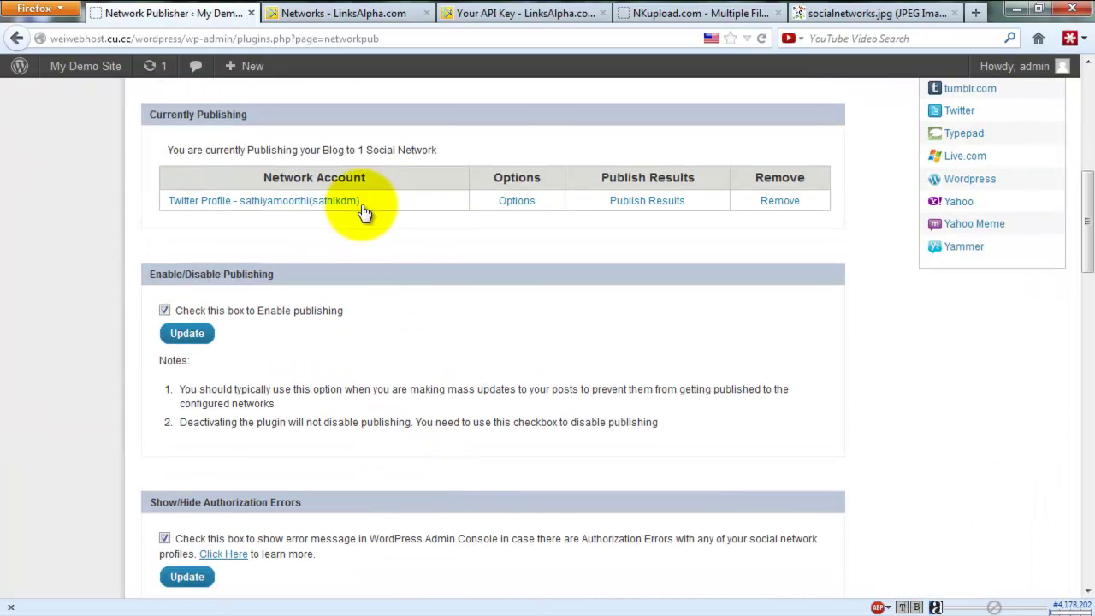
left_click(475, 12)
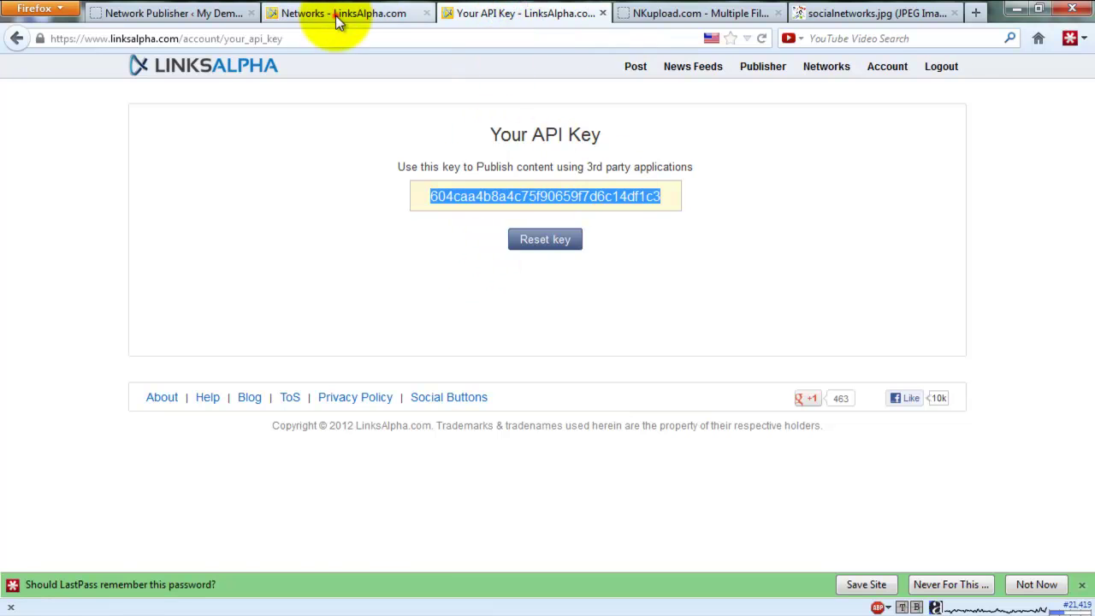
left_click(335, 14)
scroll(98, 274, "up", 3)
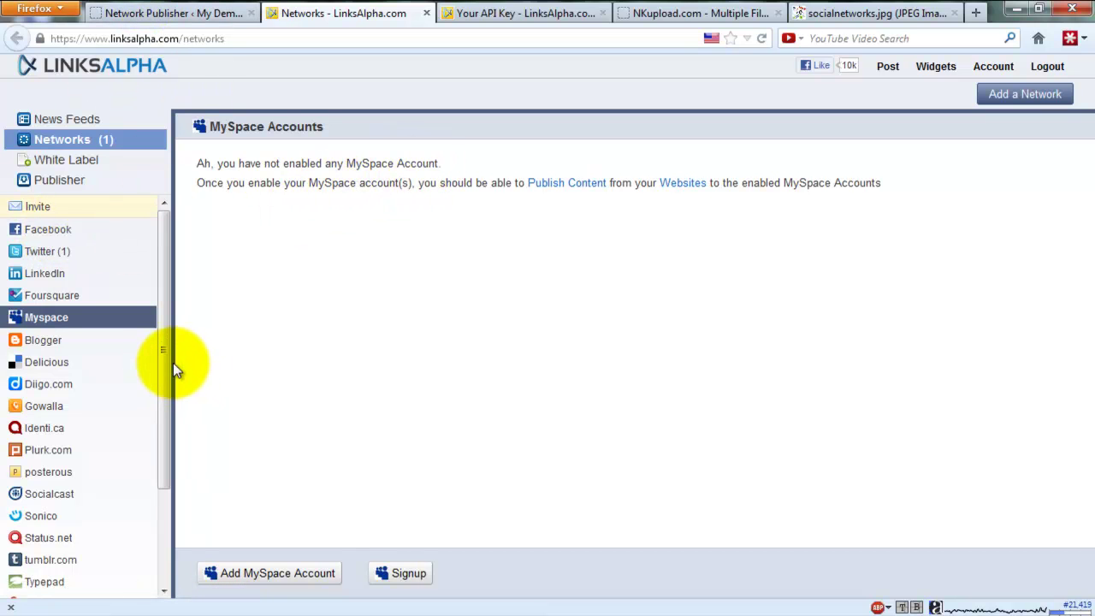
Step: Visit the Foursquare, LinkedIn and Facebook pages, then open the Add Network Account dialog
left_click(38, 294)
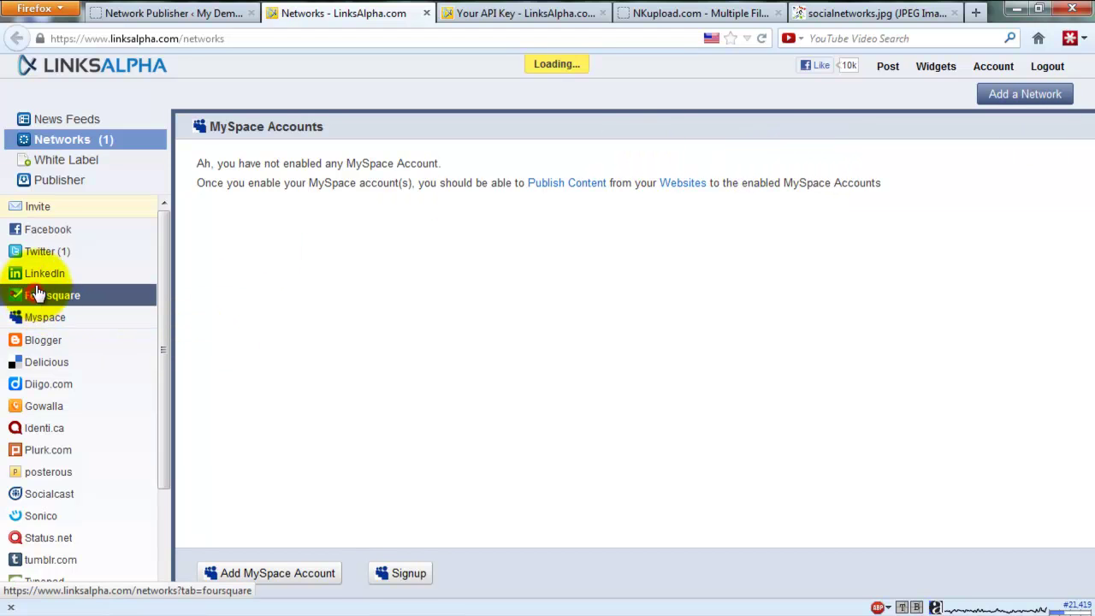
left_click(40, 275)
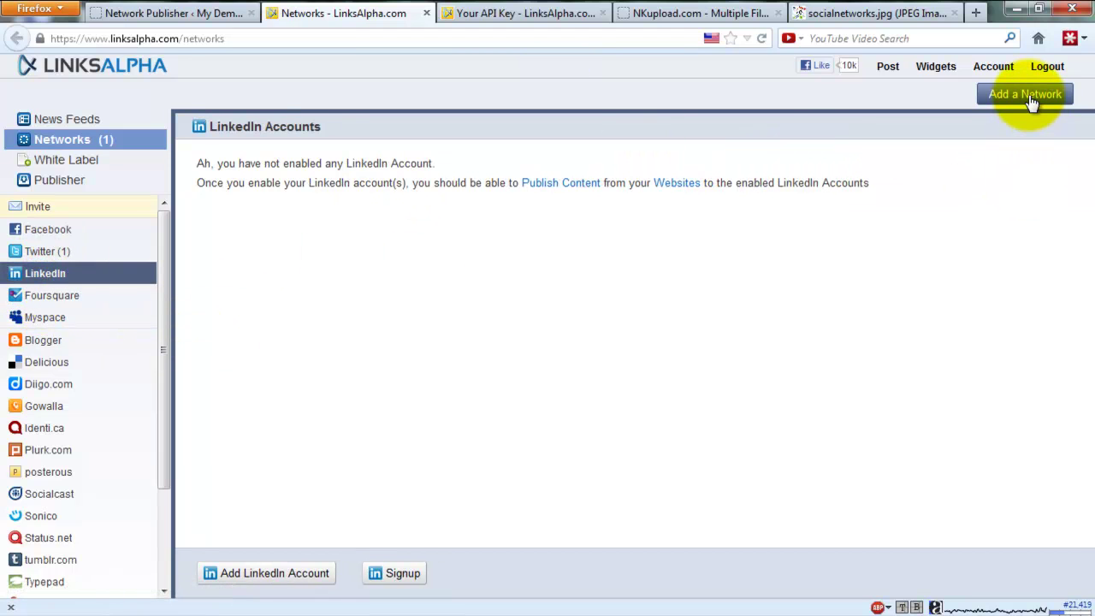
left_click(34, 229)
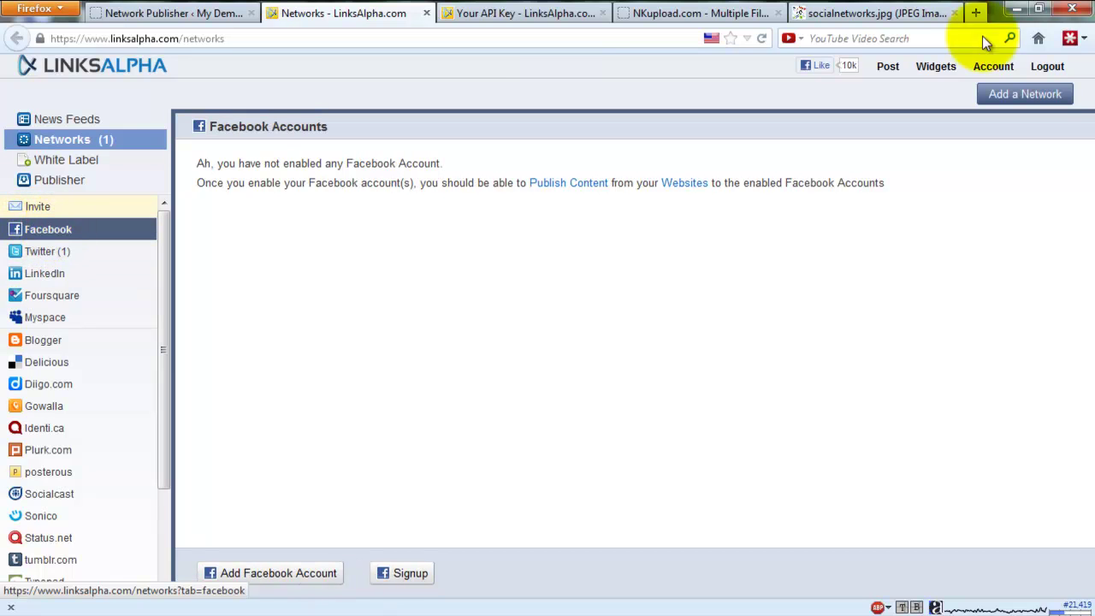
left_click(1053, 94)
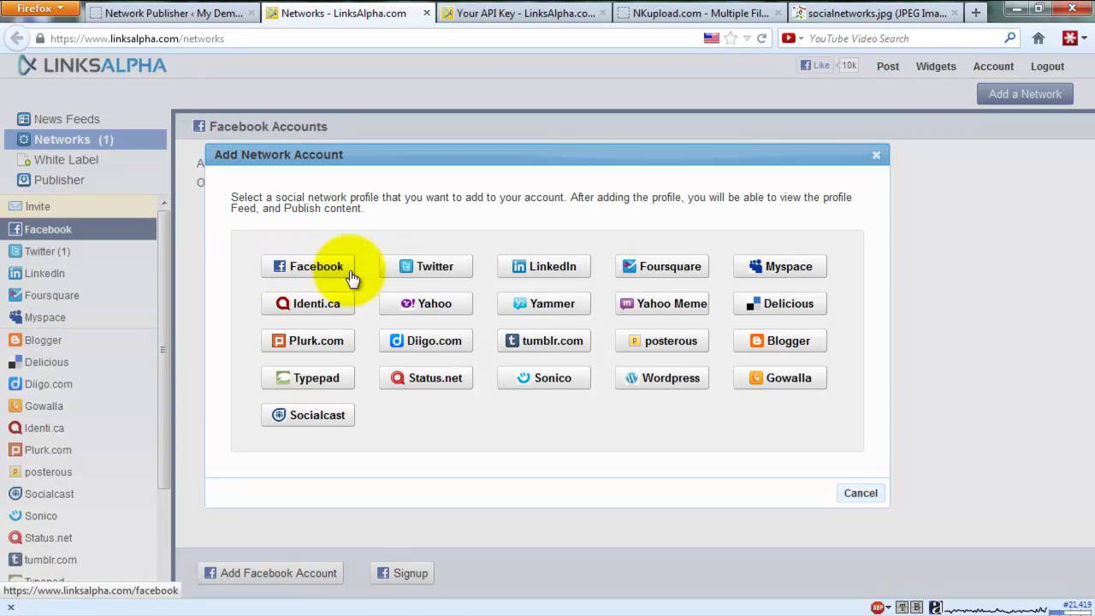
Step: Choose Facebook as the network and try the Publish Content page, then go back
left_click(300, 267)
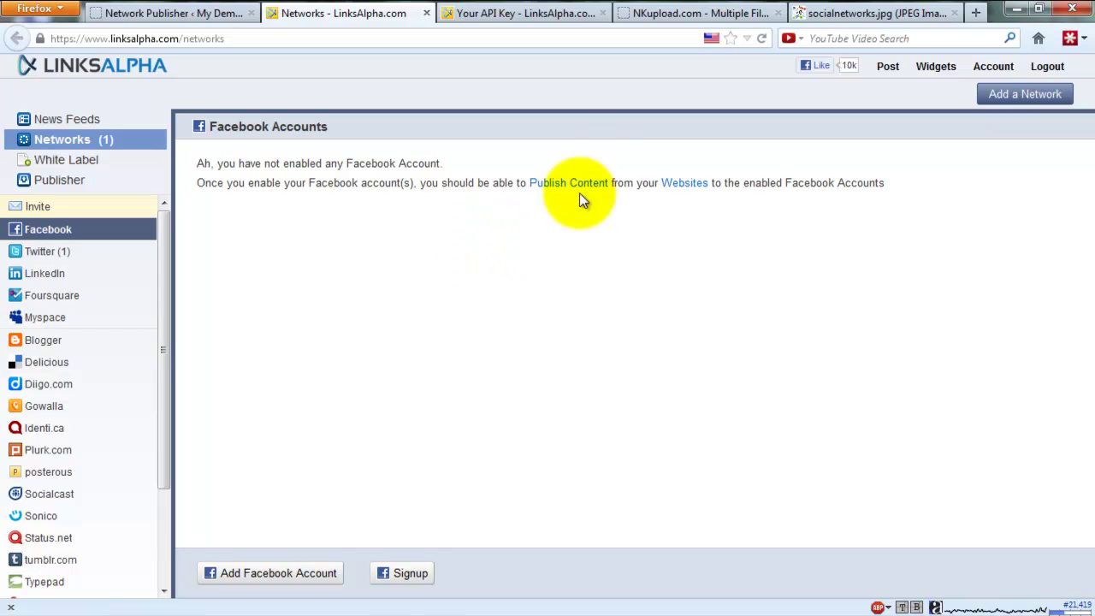
left_click(534, 185)
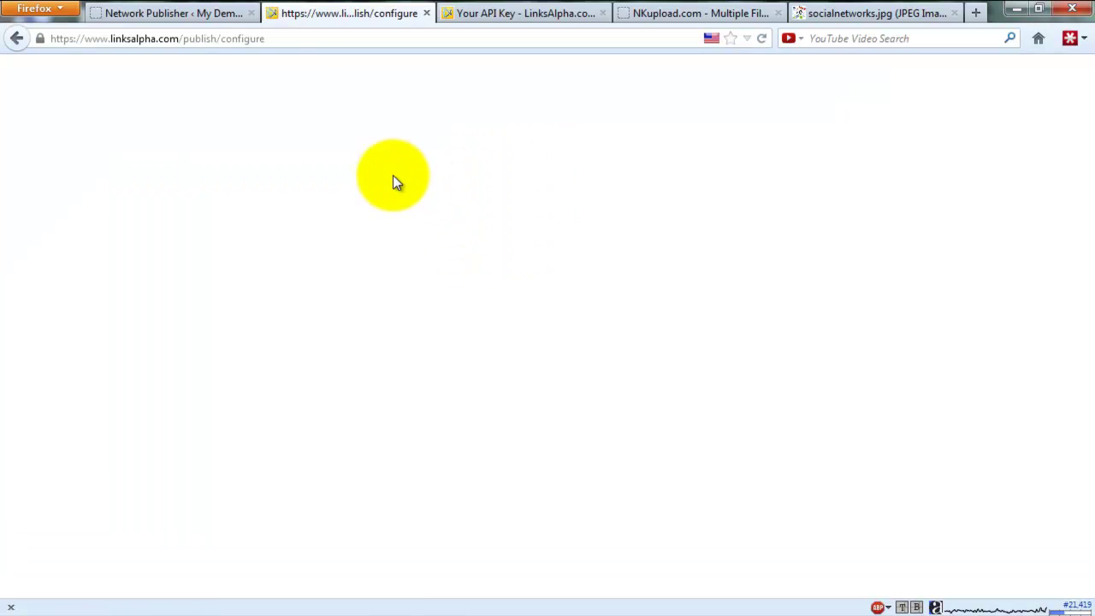
left_click(17, 39)
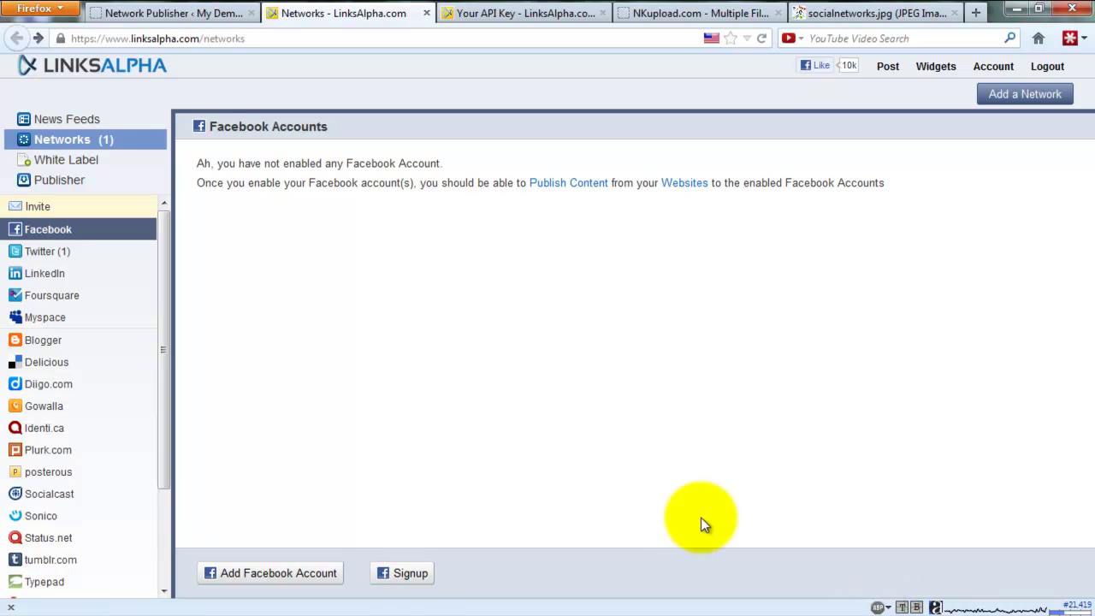
Step: Retry and reload the blank Publish Content page, return, and open LinkedIn Accounts
left_click(556, 184)
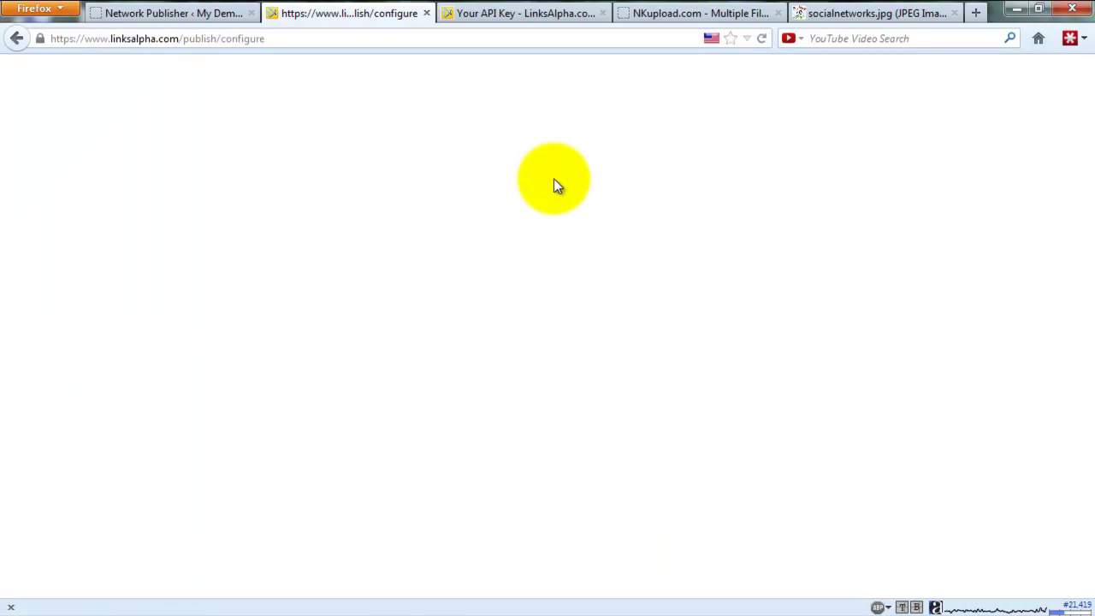
right_click(297, 136)
left_click(332, 187)
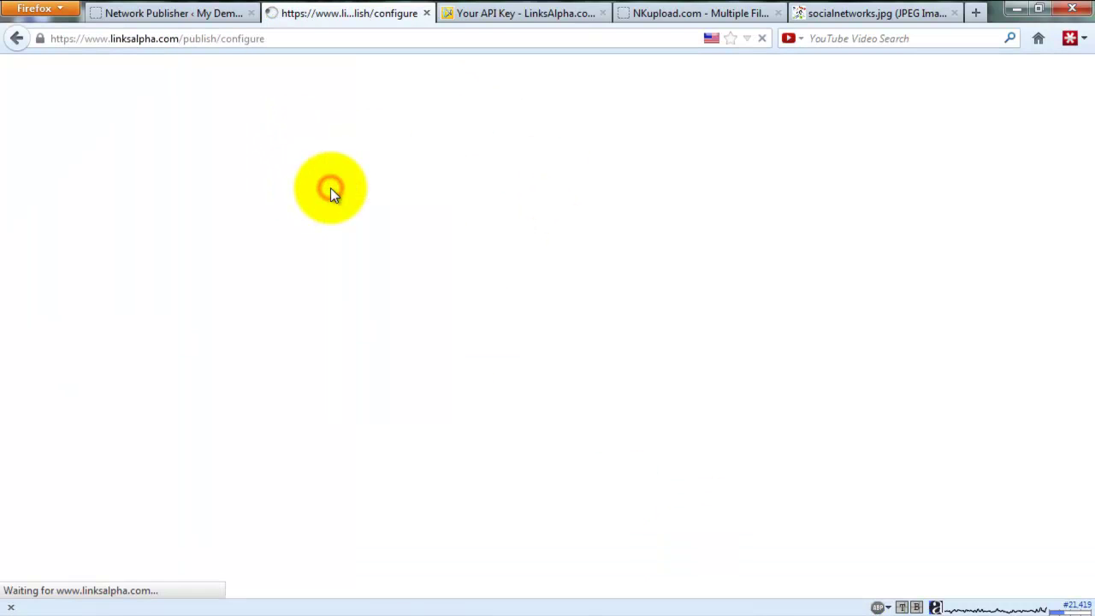
left_click(14, 37)
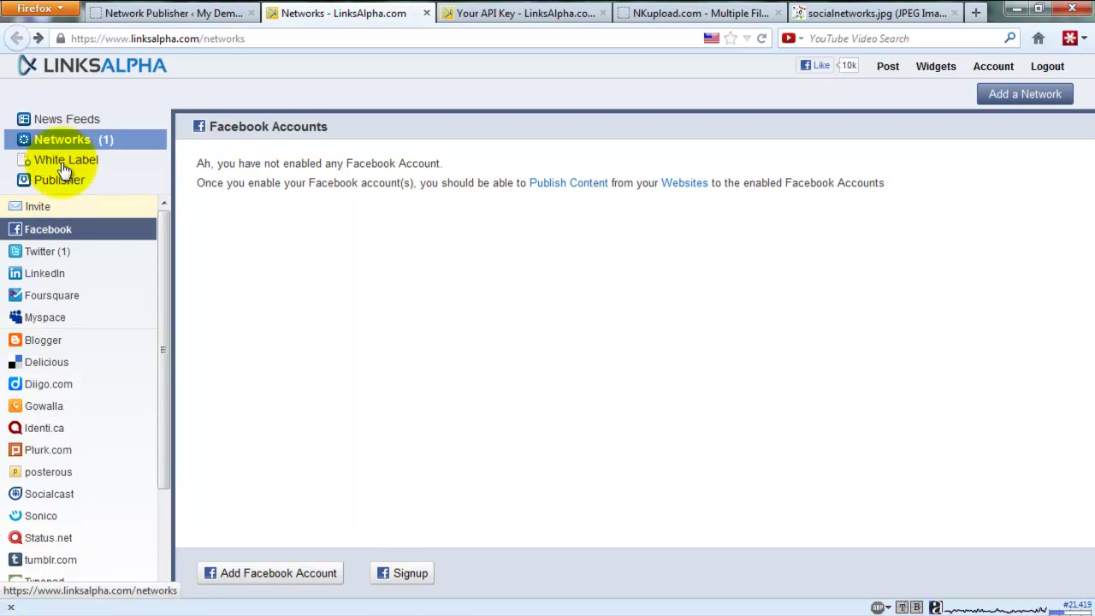
left_click(41, 277)
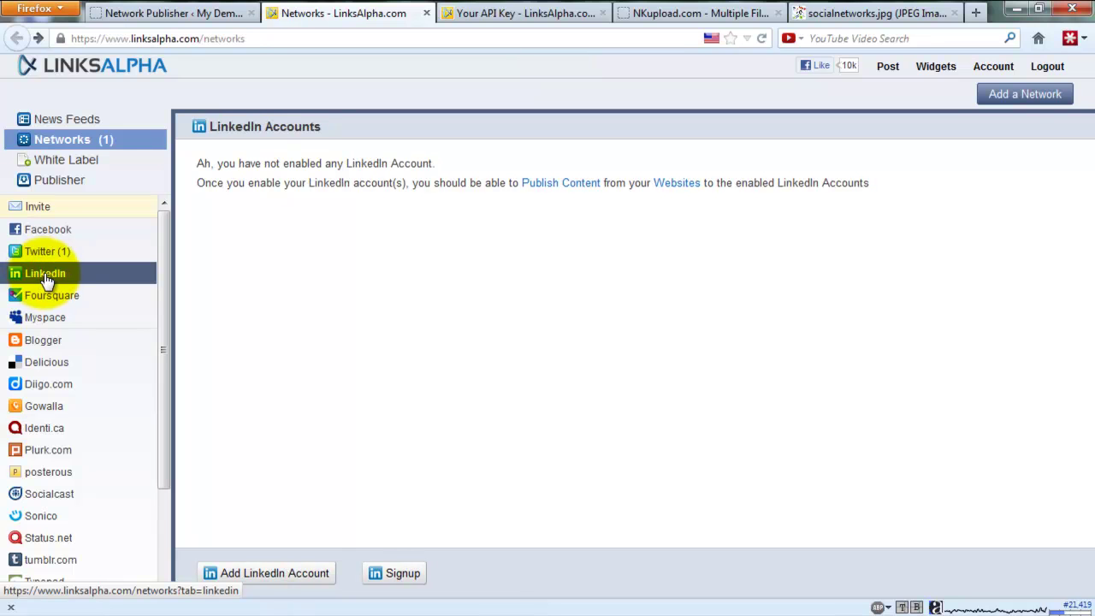
Step: Add a network again and pick Facebook, landing on the Facebook Accounts page
left_click(1021, 96)
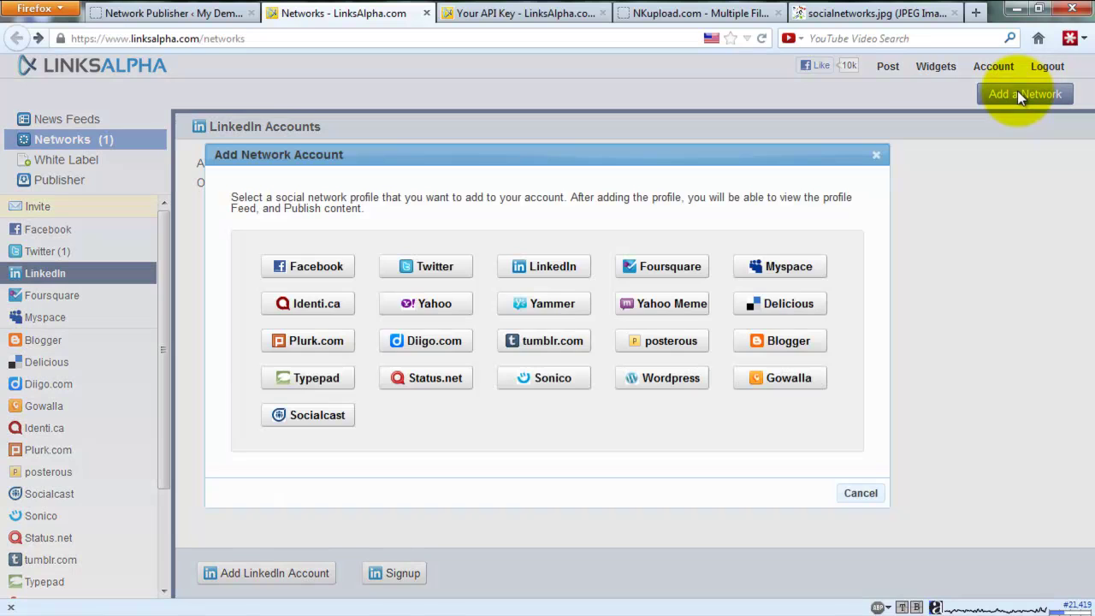
left_click(317, 267)
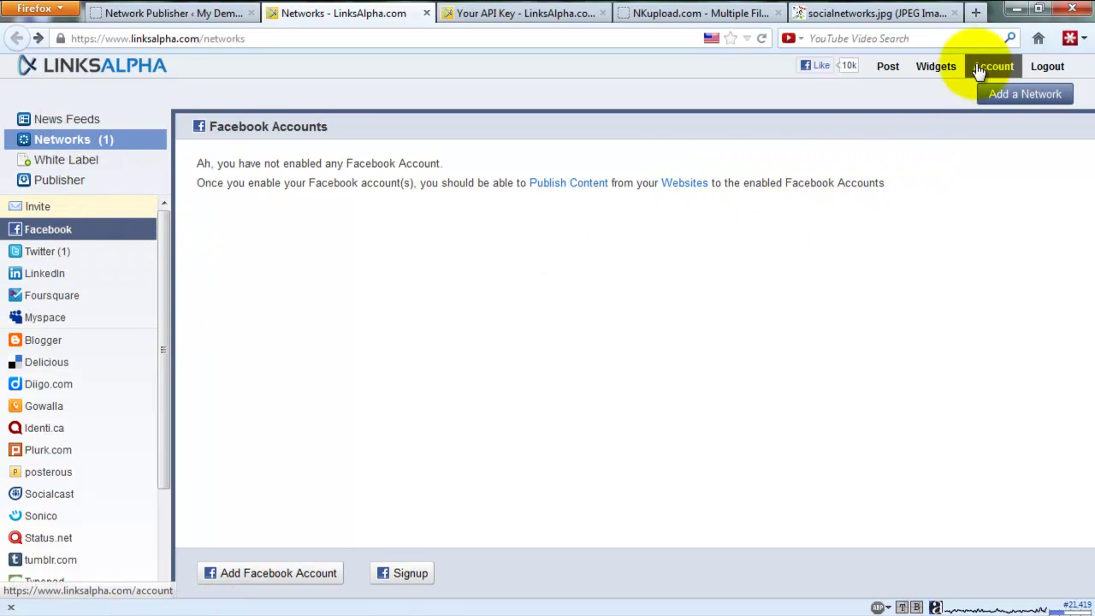
Step: Browse the Diigo, Facebook and Foursquare account pages, ending on Twitter (1)
scroll(156, 480, "down", 3)
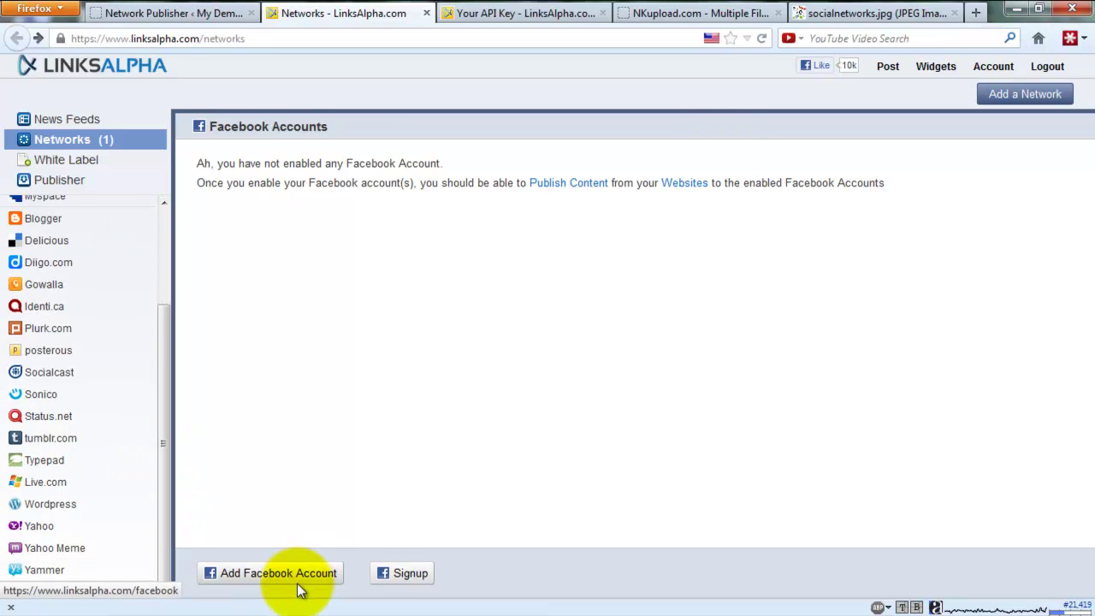
left_click(39, 261)
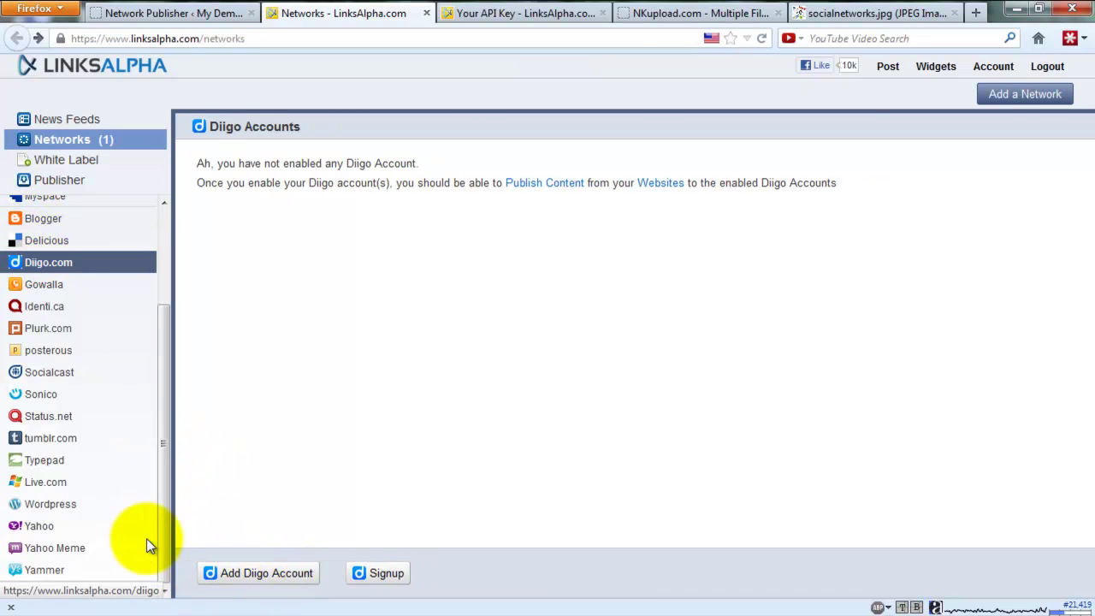
left_click_drag(164, 543, 187, 391)
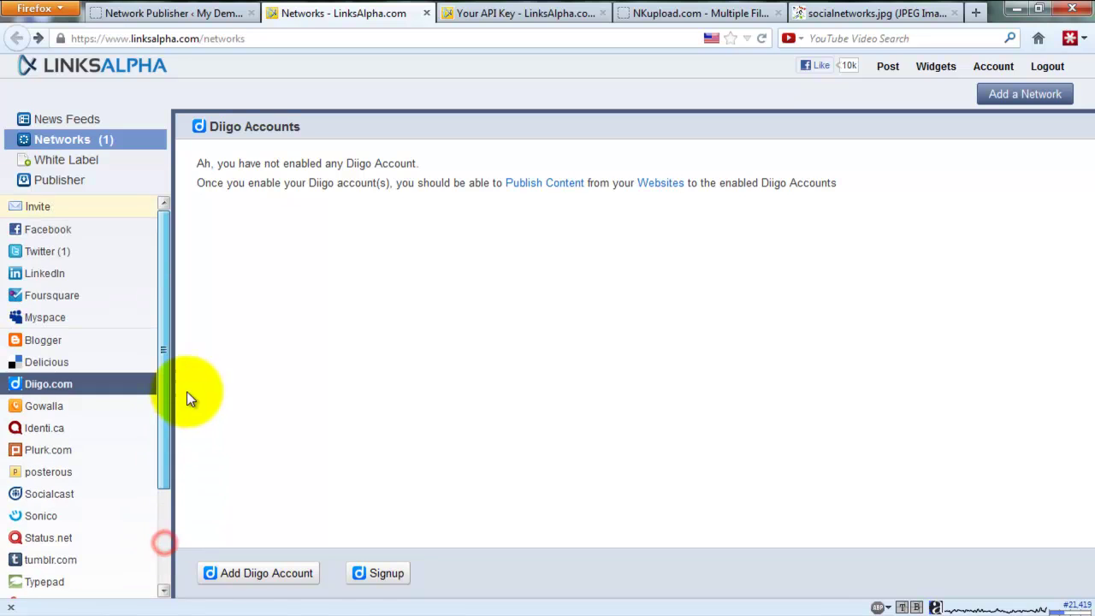
left_click(45, 231)
left_click(41, 296)
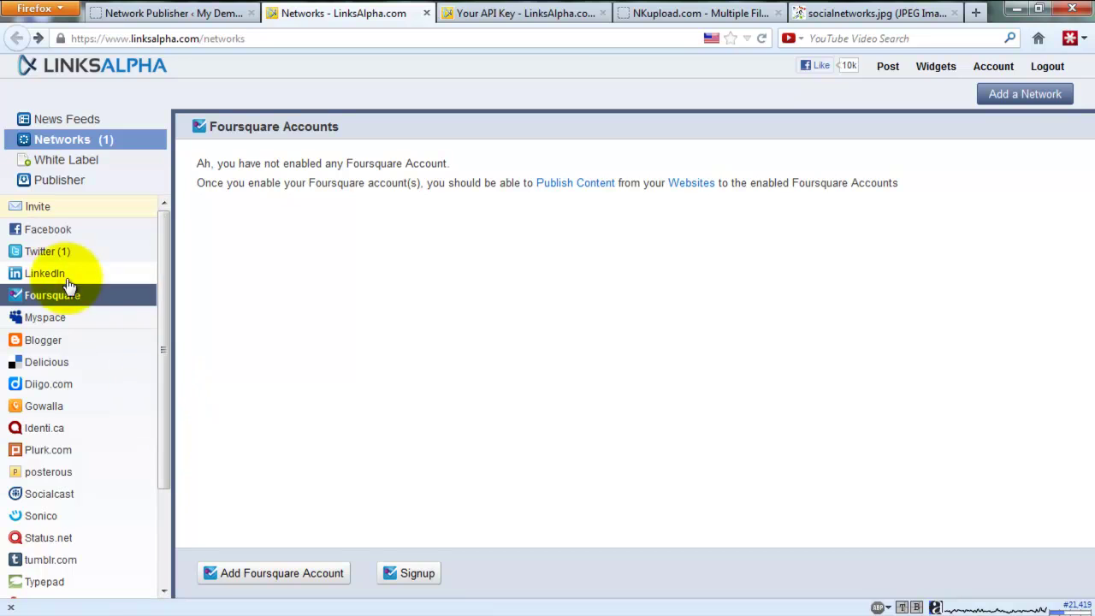
left_click(56, 251)
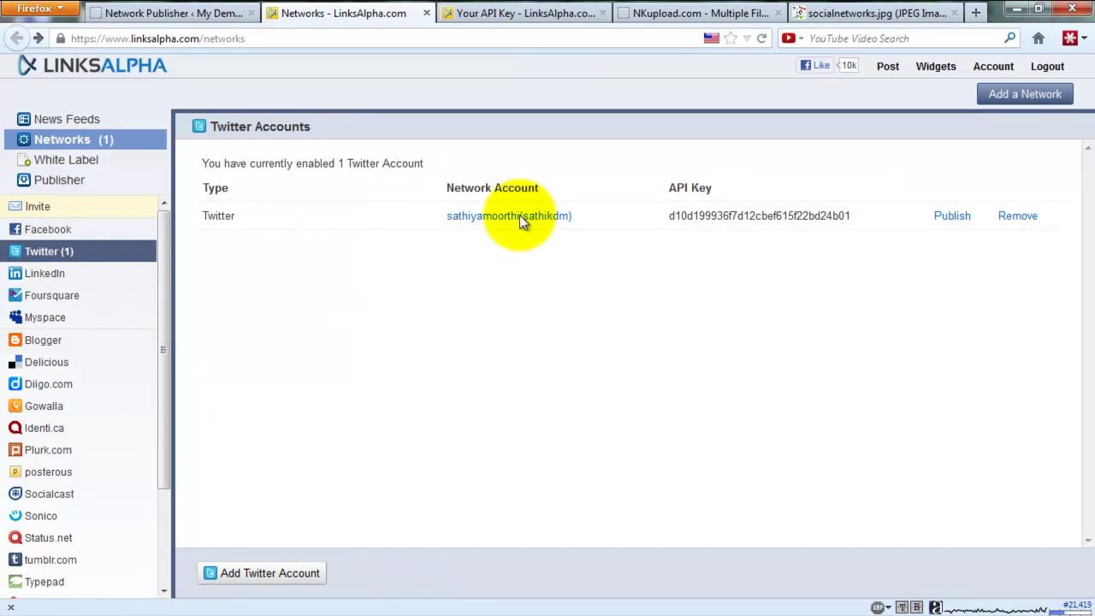
Step: Inspect the Twitter account's API key, then start adding a Facebook account from Facebook Accounts
left_click_drag(668, 217, 857, 214)
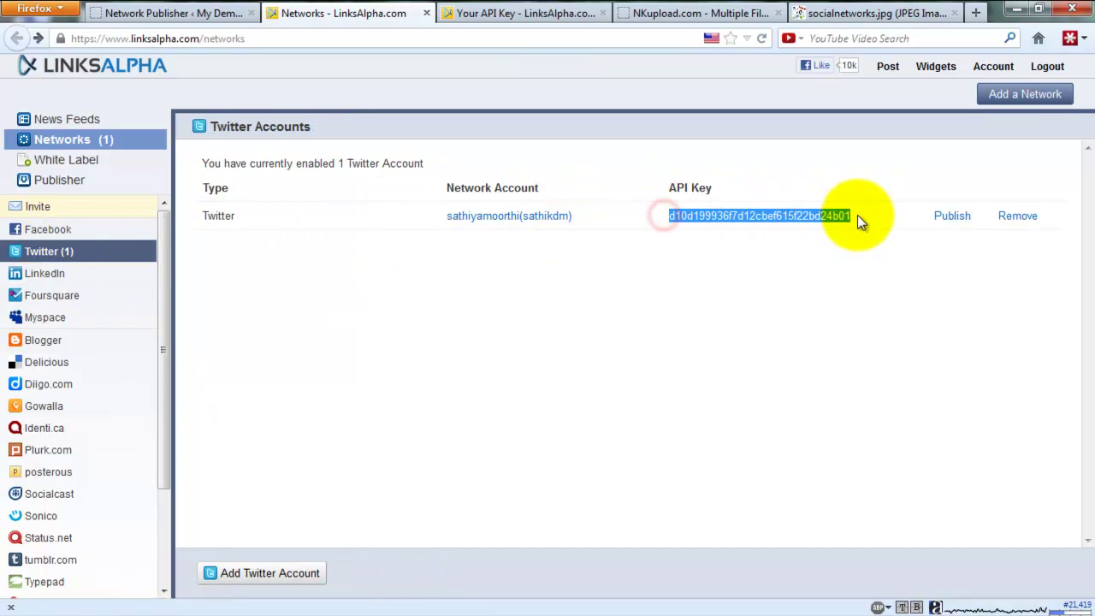
left_click(518, 311)
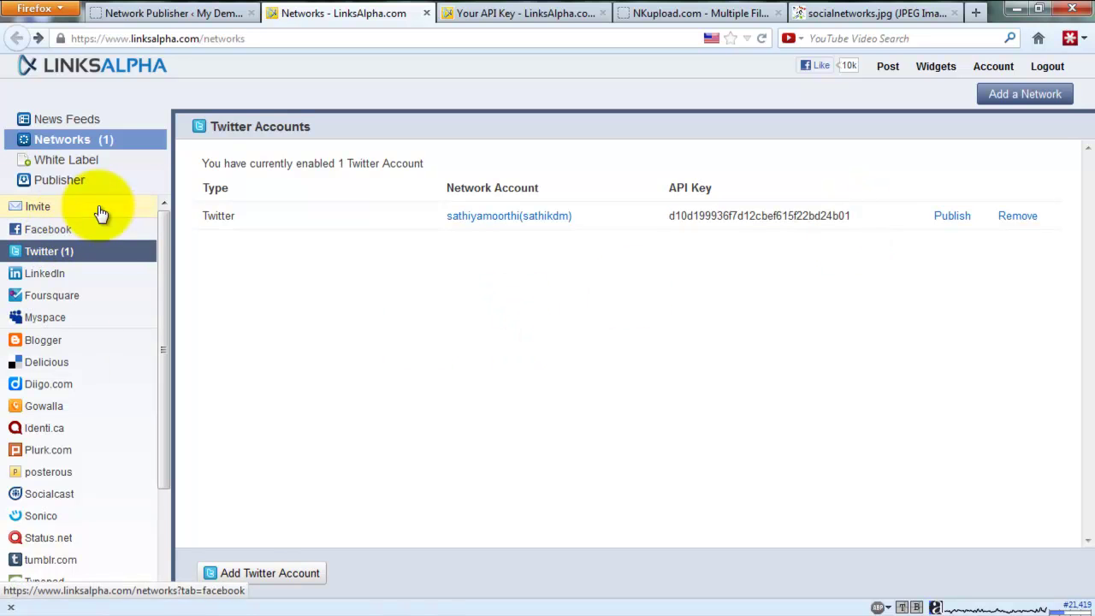
left_click(522, 13)
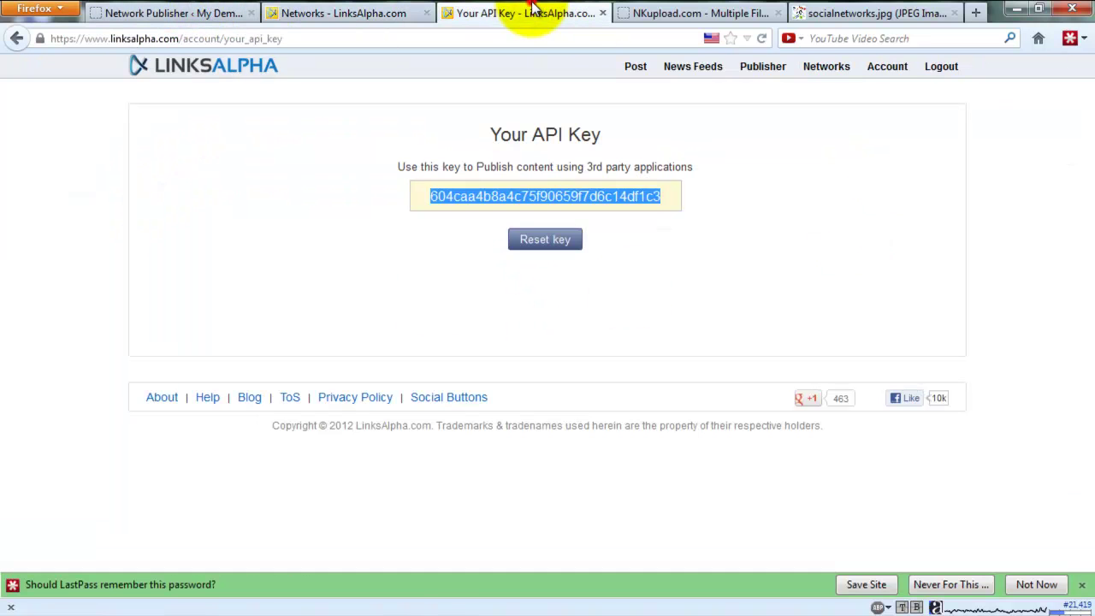
left_click(312, 13)
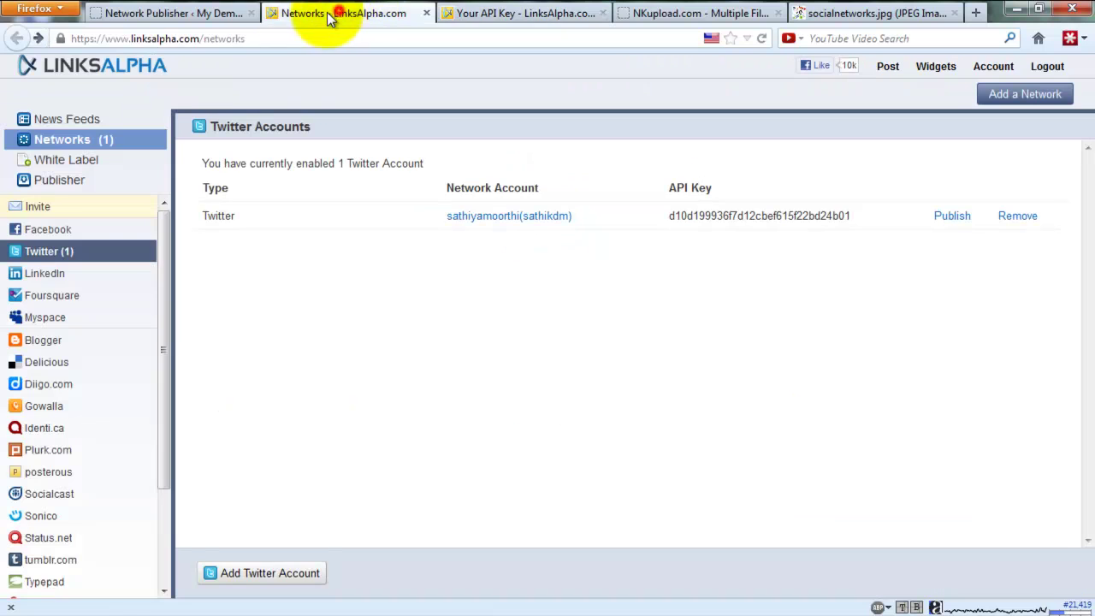
left_click(39, 229)
left_click(368, 556)
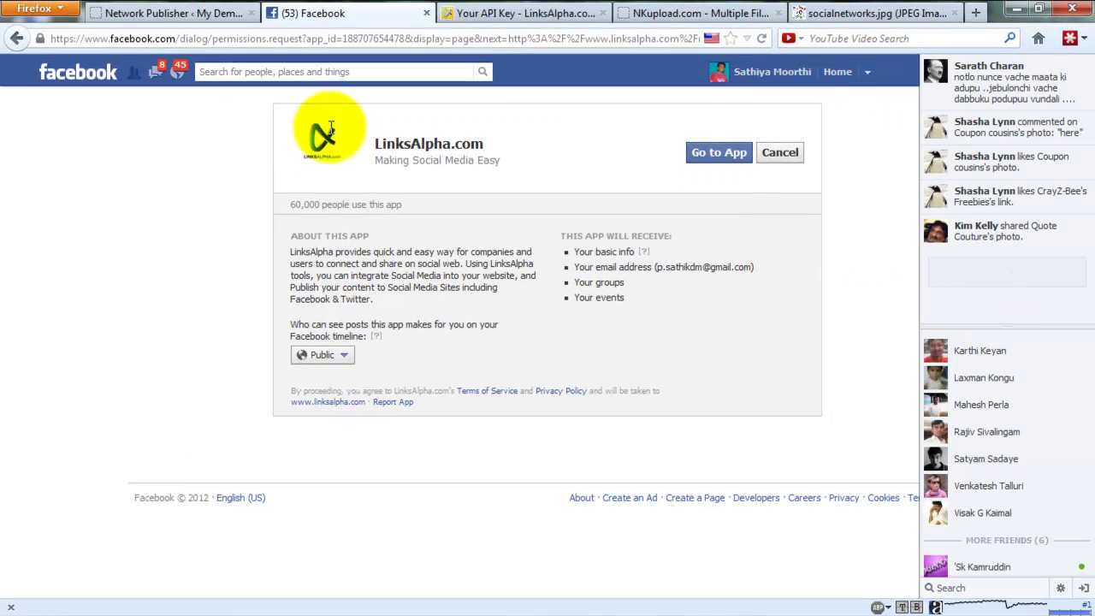
Step: Recheck Network Publisher's Setup and Currently Publishing, then back out of the Facebook permission request
left_click(191, 16)
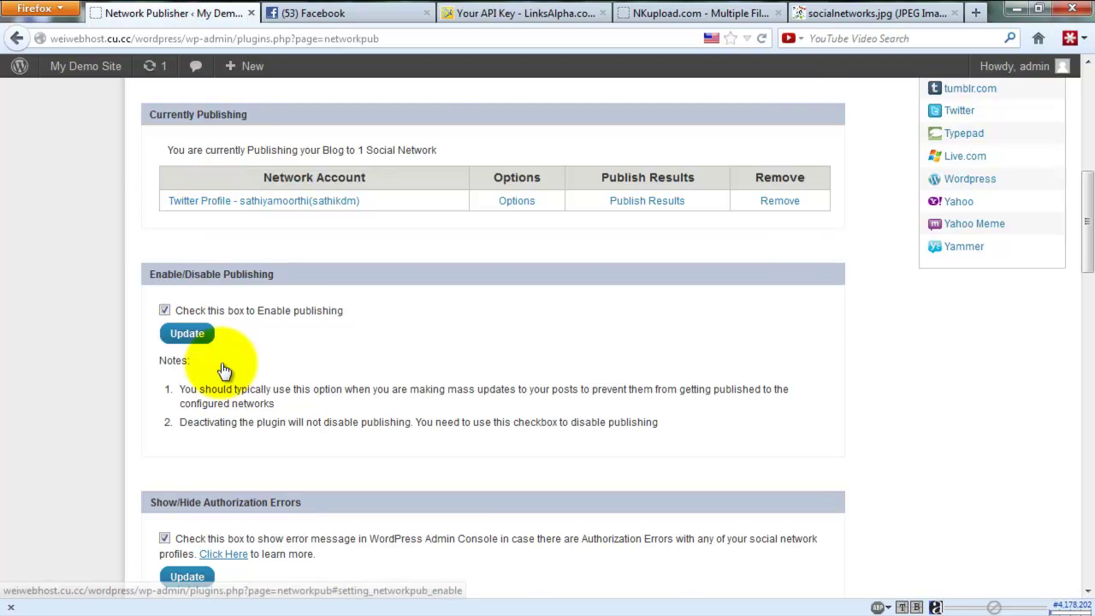
scroll(221, 368, "up", 5)
left_click(215, 453)
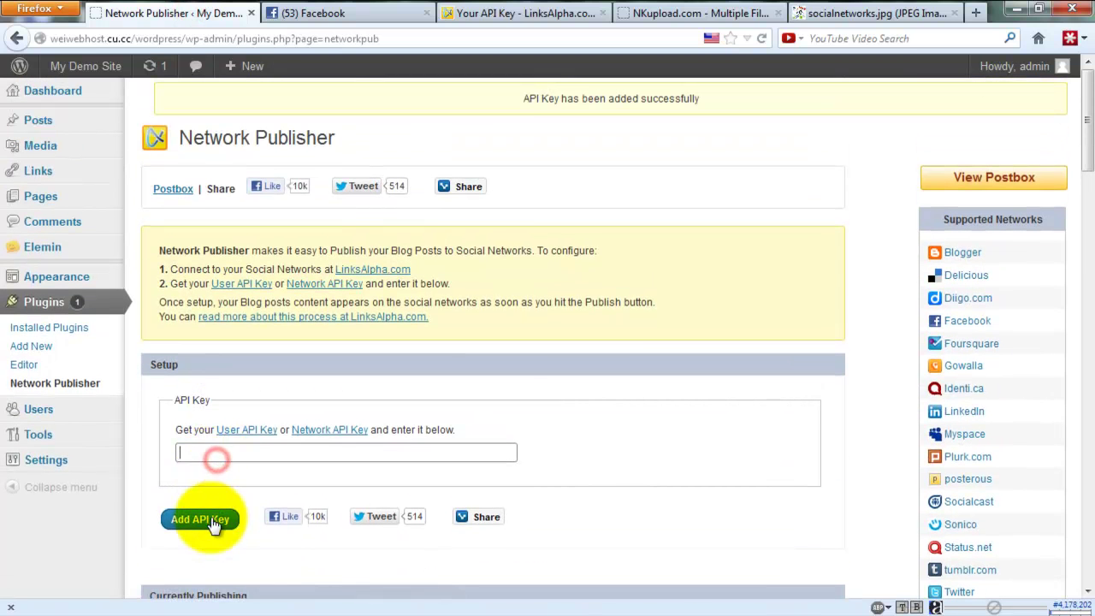
scroll(217, 420, "down", 5)
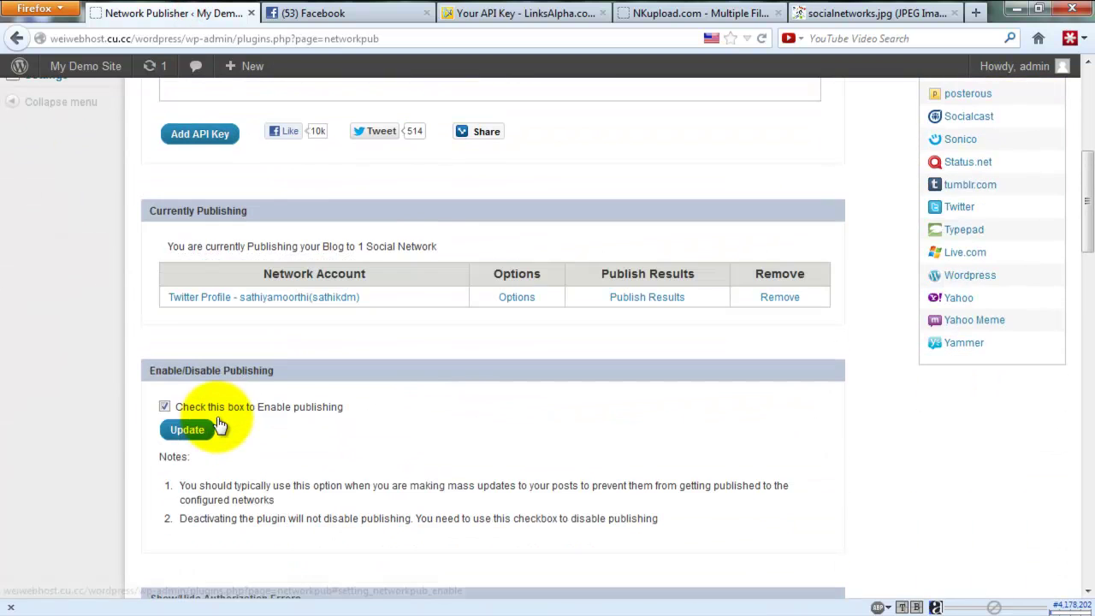
scroll(218, 426, "up", 5)
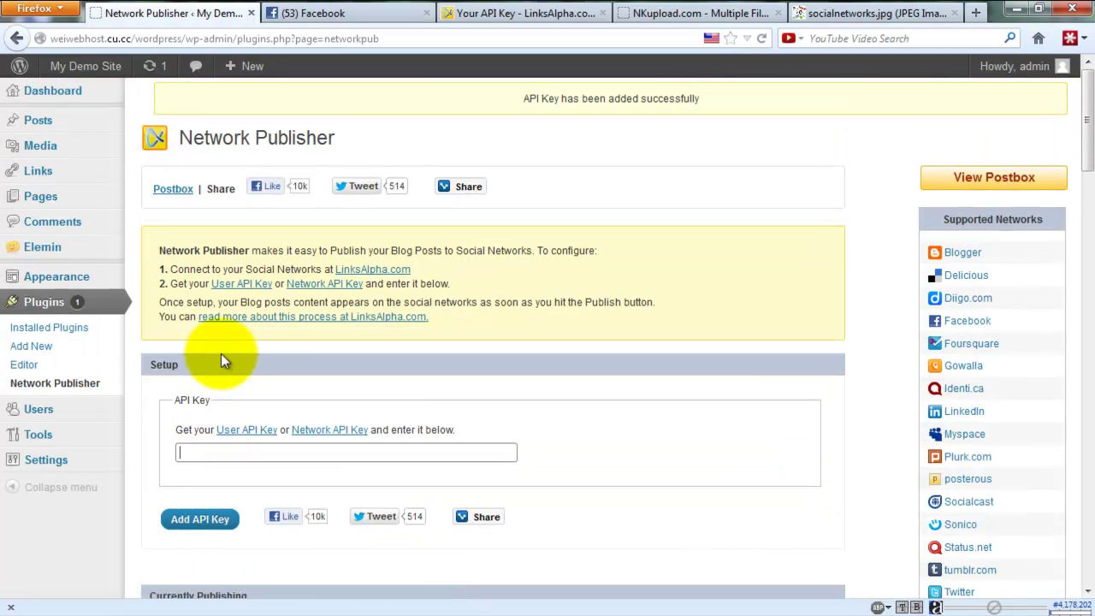
left_click(351, 12)
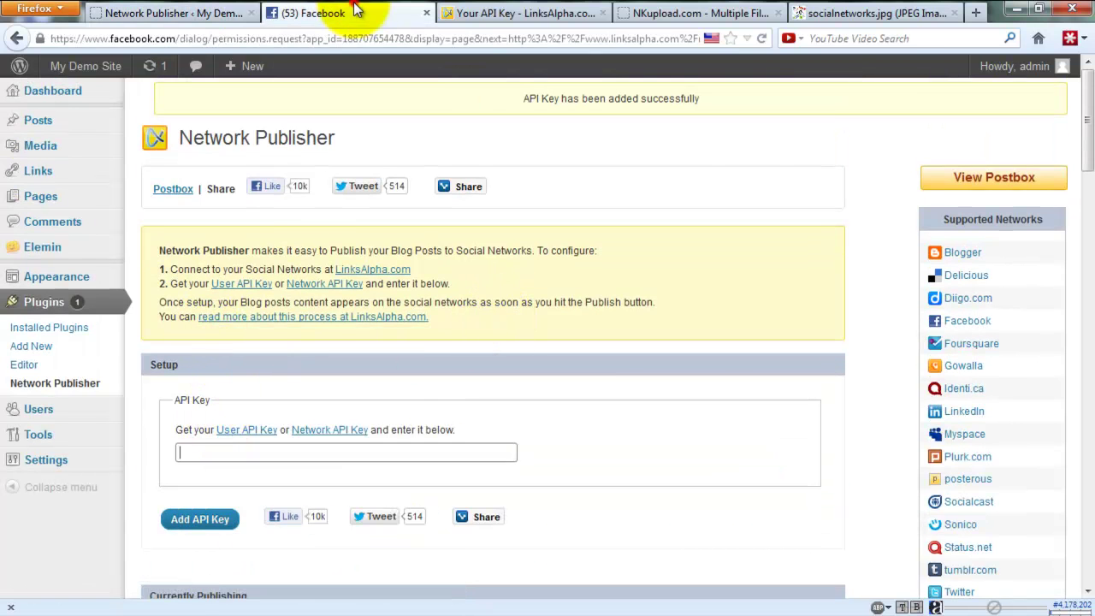
left_click(14, 39)
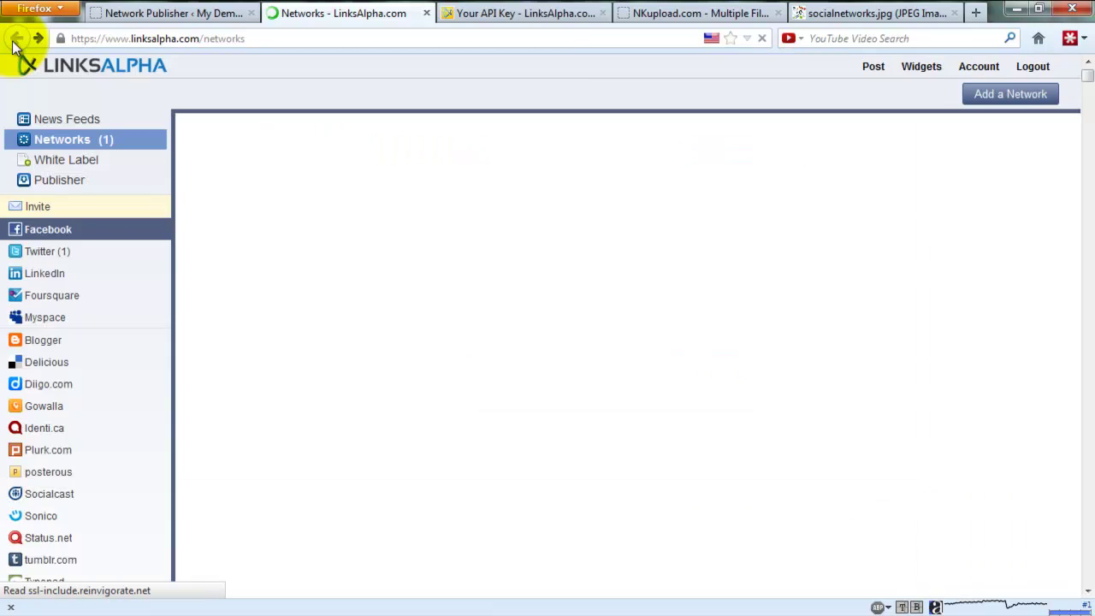
scroll(48, 437, "down", 3)
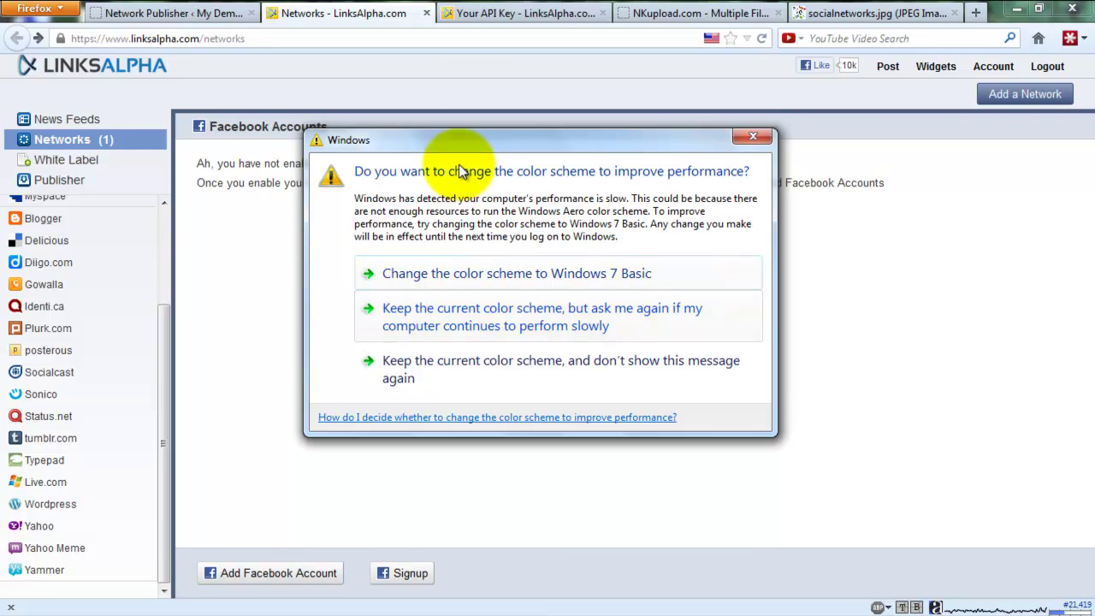
left_click(754, 138)
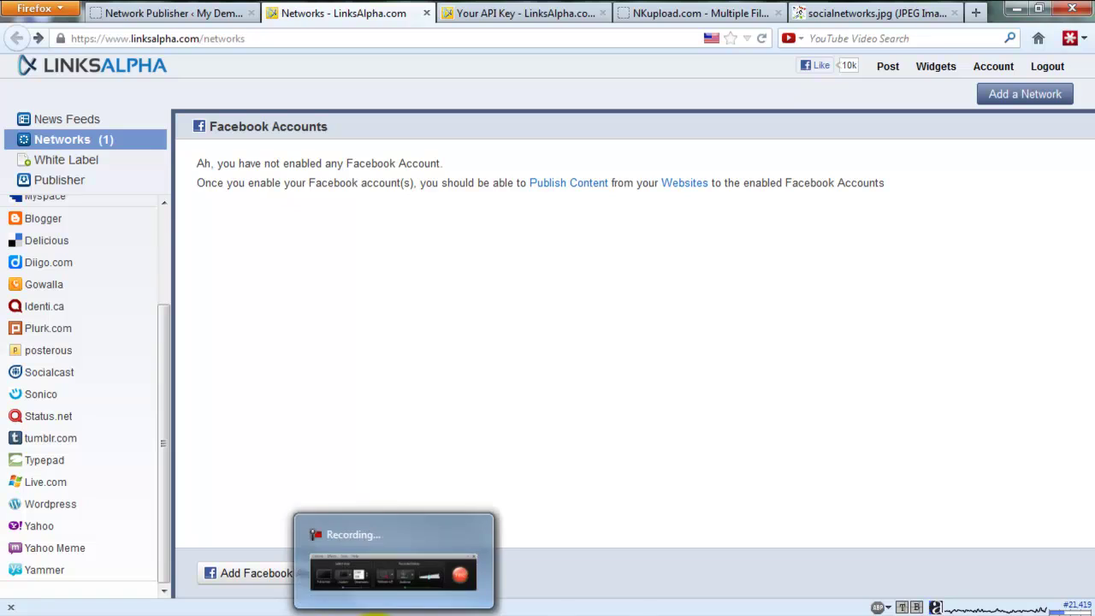